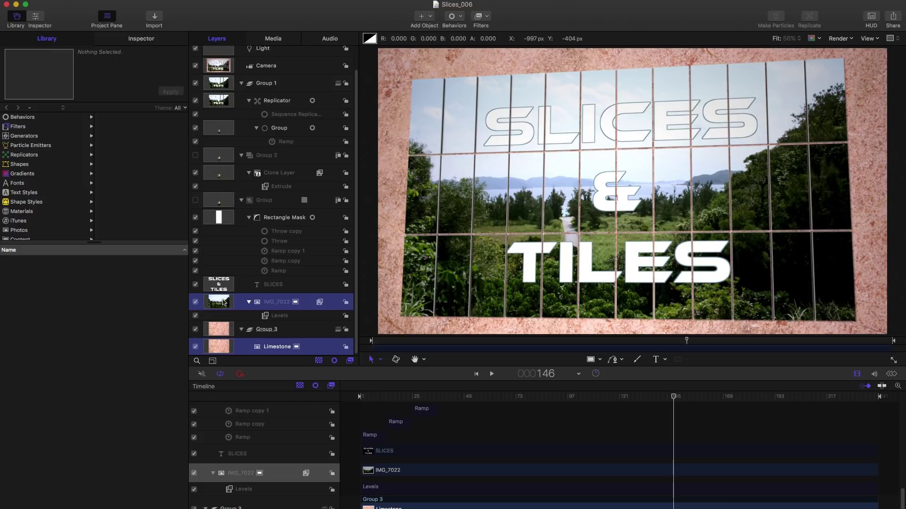
# Paste copies of the IMG_7022 photo and Limestone layers into the Slices_007_Tut project's Group
pyautogui.click(224, 302)
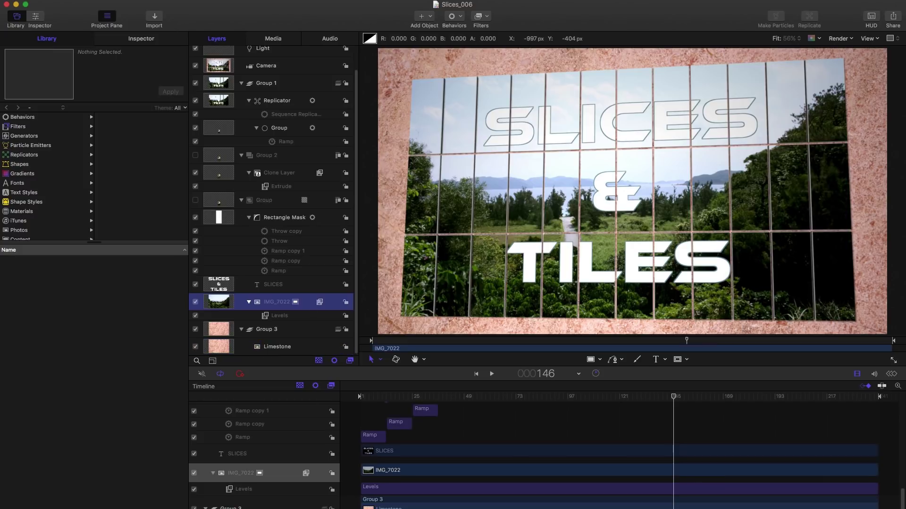
pyautogui.click(246, 0)
pyautogui.click(276, 270)
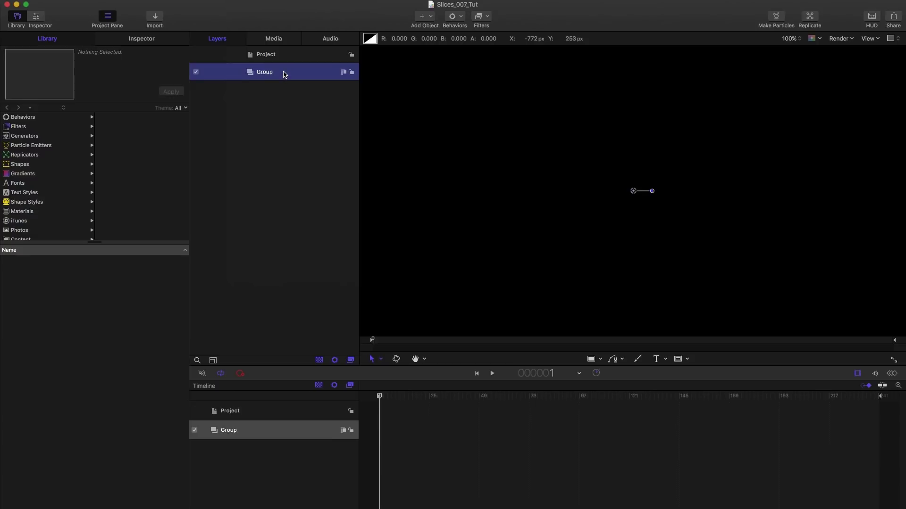
pyautogui.press('super+v')
# Check the Limestone copy beneath the photo, show IMG_7022 copy again, and set the canvas to 50%
pyautogui.click(266, 206)
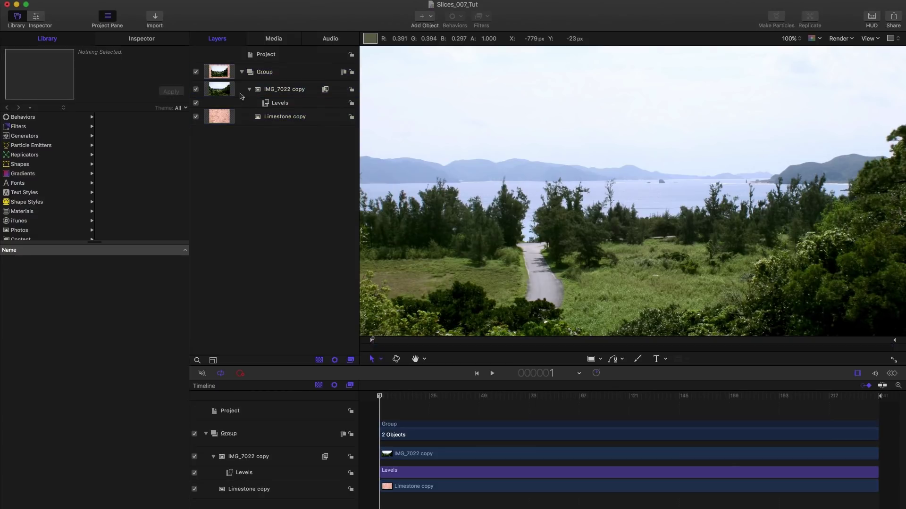
pyautogui.click(196, 89)
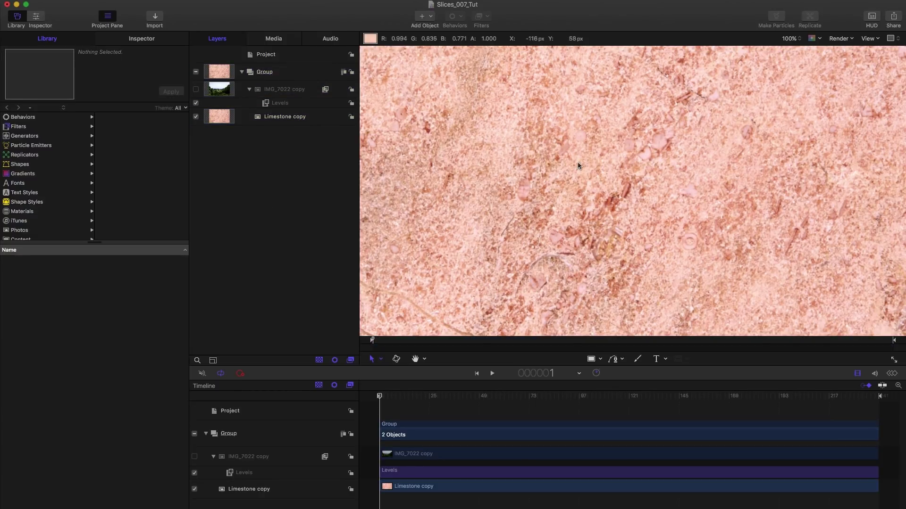
pyautogui.click(264, 117)
pyautogui.hotkey('shift', 'z')
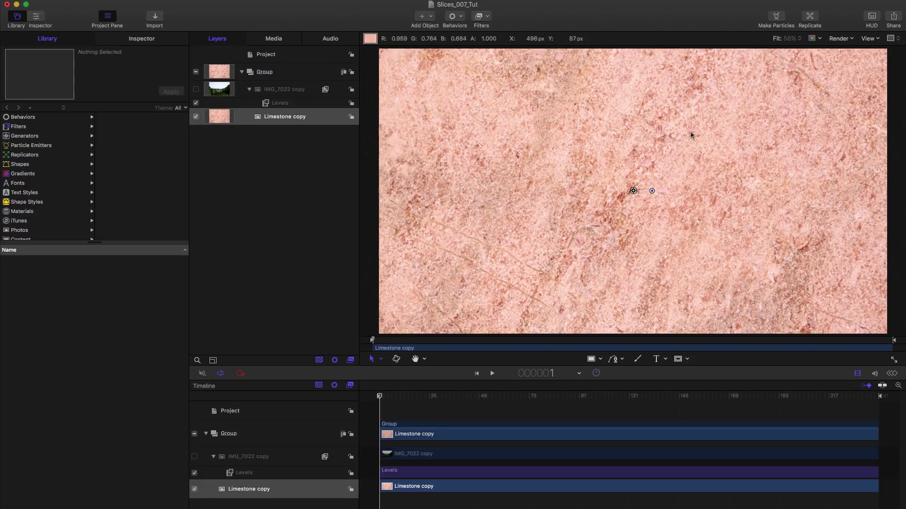
pyautogui.click(197, 91)
pyautogui.click(196, 89)
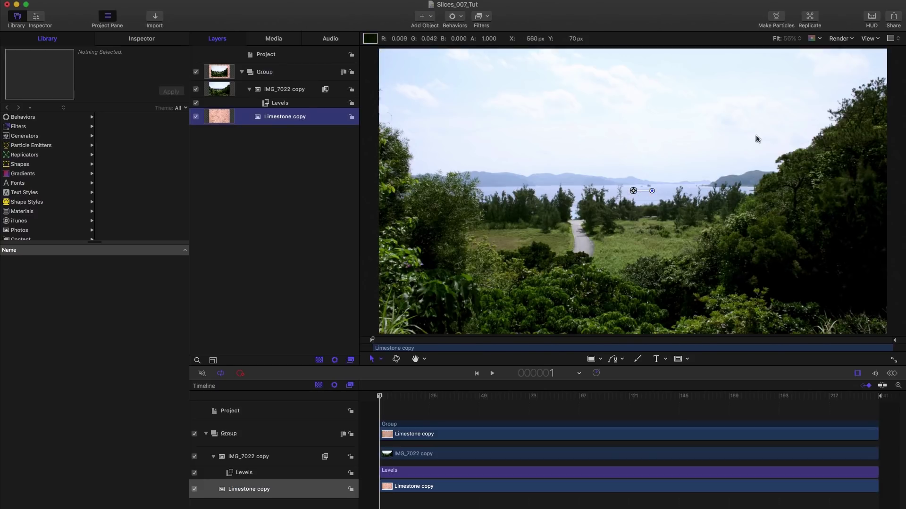
pyautogui.press('super+minus')
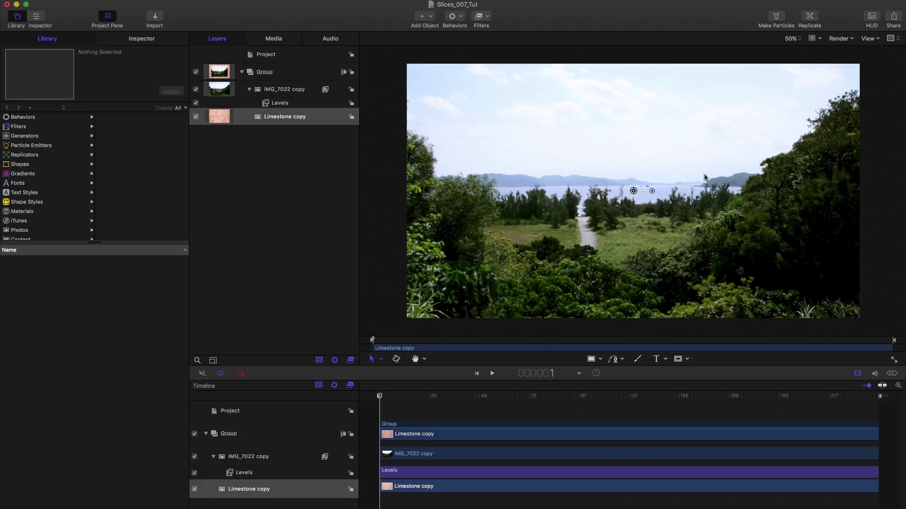
# Draw a tall Rectangle Mask on the Group near the frame centre, leaving a narrow slice visible
pyautogui.click(223, 73)
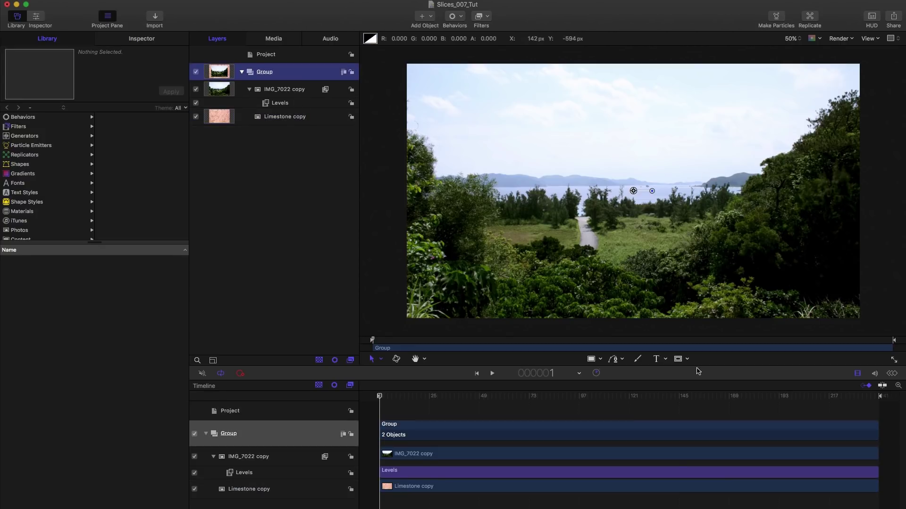
pyautogui.click(682, 362)
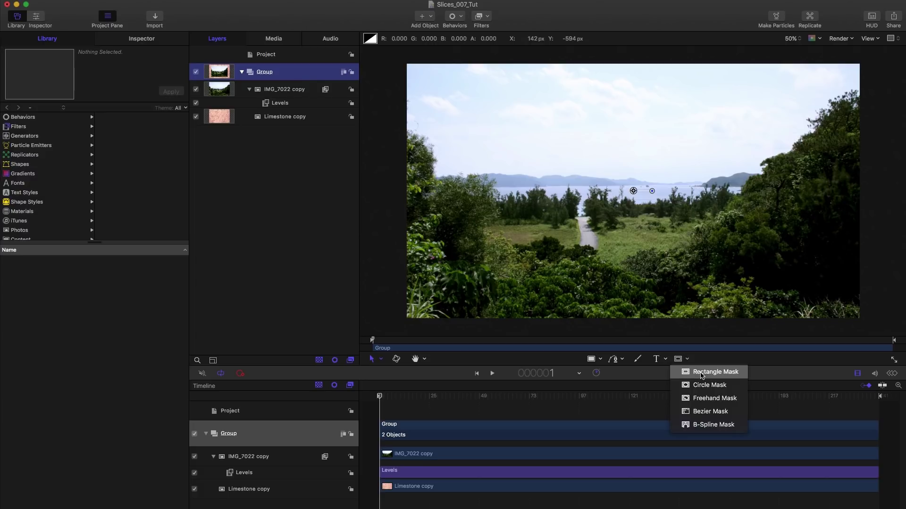
pyautogui.click(702, 373)
pyautogui.moveTo(560, 126); pyautogui.dragTo(640, 260)
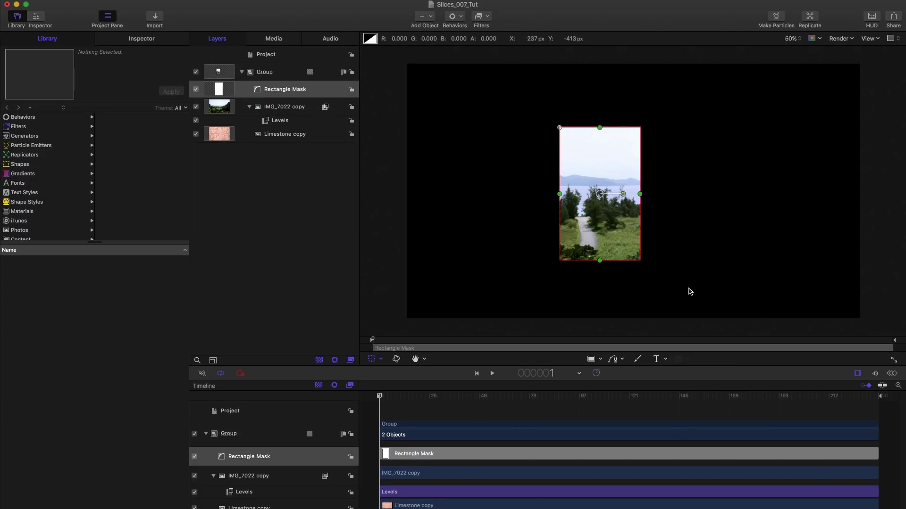
pyautogui.click(137, 39)
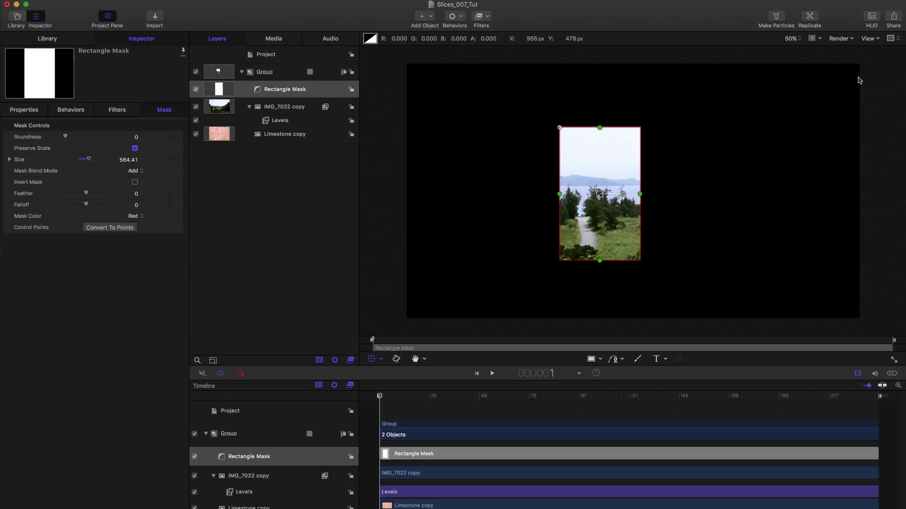
# Deselect everything to show Project Properties: 1920 × 1080, 24 fps, 10-second duration
pyautogui.press('super+shift+a')
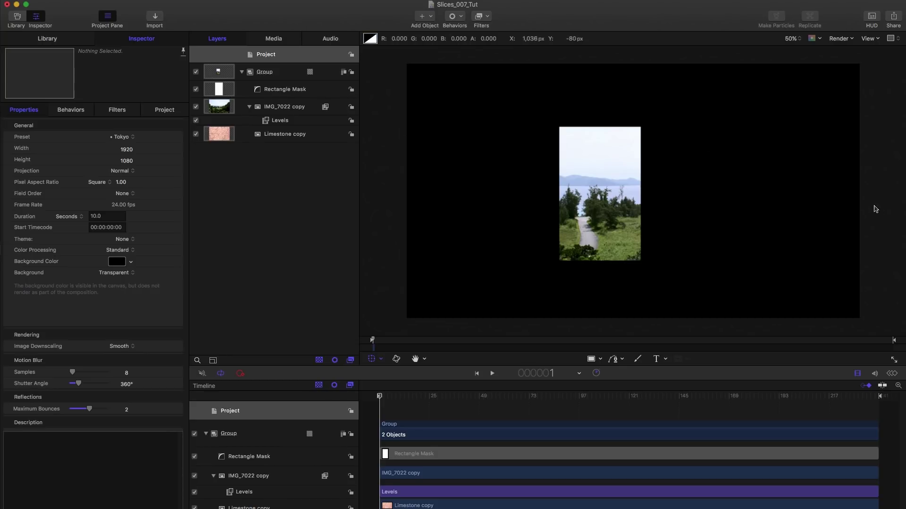
# Bring Soulver forward over the layers panel to view the 160, 880, 360 and 8 results
pyautogui.press('super+Tab')
pyautogui.click(332, 126)
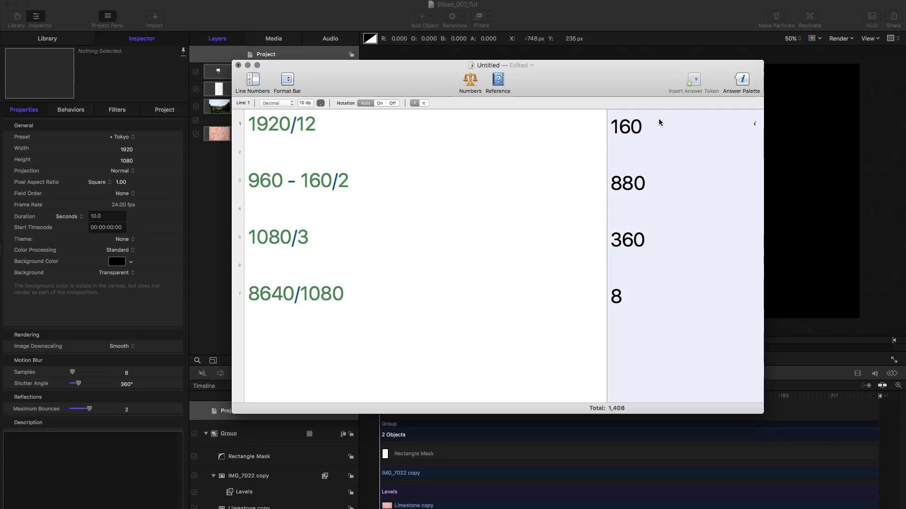
pyautogui.moveTo(570, 78); pyautogui.dragTo(545, 118)
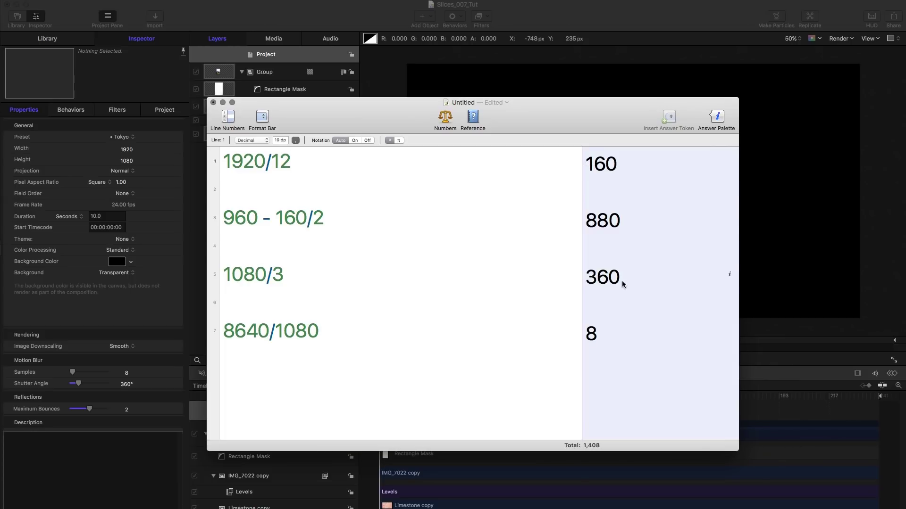
# Set the Rectangle Mask's width to 160 and height to 360
pyautogui.click(380, 18)
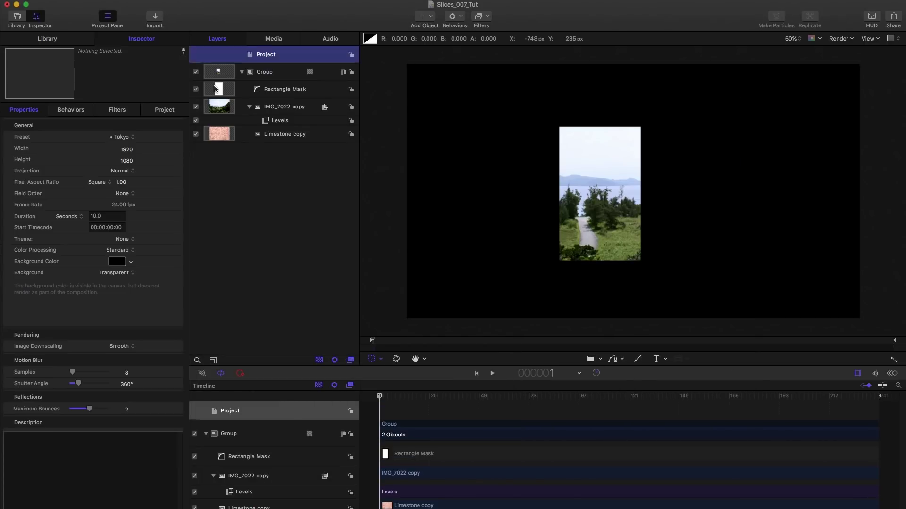
pyautogui.click(216, 90)
pyautogui.click(169, 110)
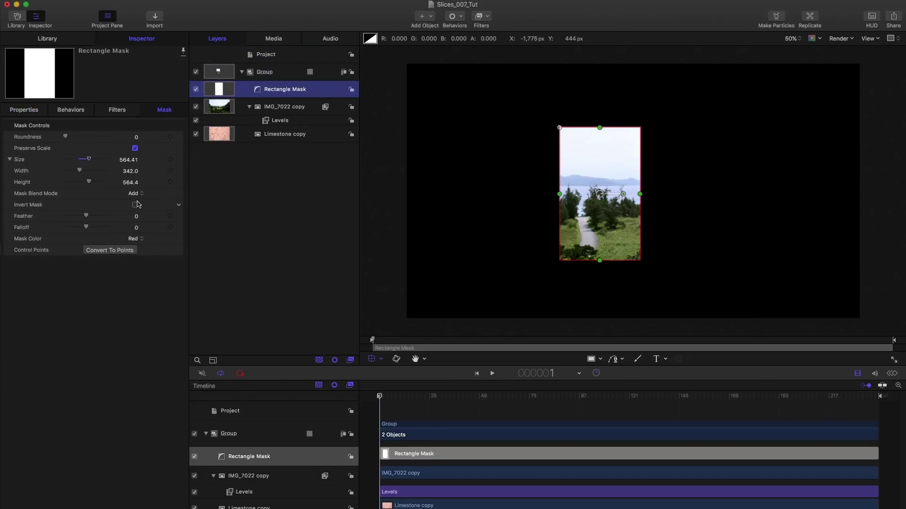
pyautogui.click(131, 171)
pyautogui.write('160')
pyautogui.press('Tab')
pyautogui.write('360')
pyautogui.press('Return')
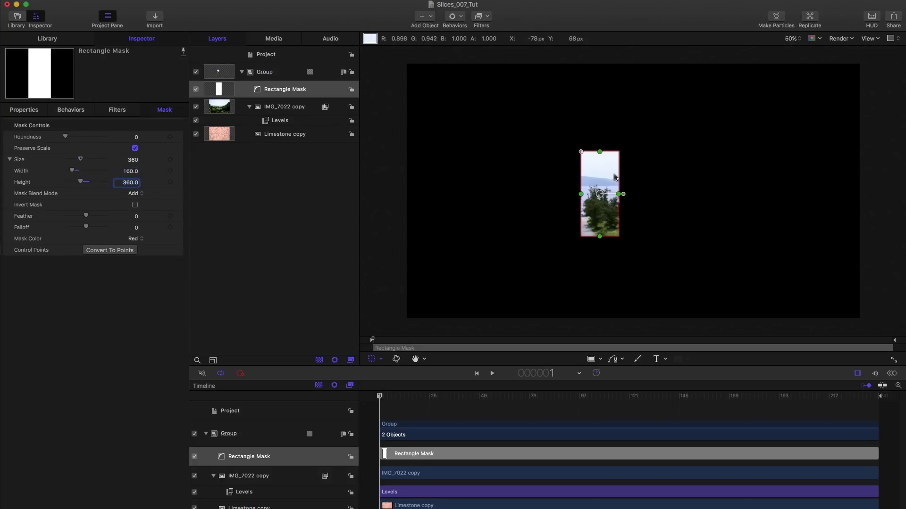
# Reset the mask's Transform so it sits centred at position 0, 0
pyautogui.click(24, 110)
pyautogui.rightClick(83, 126)
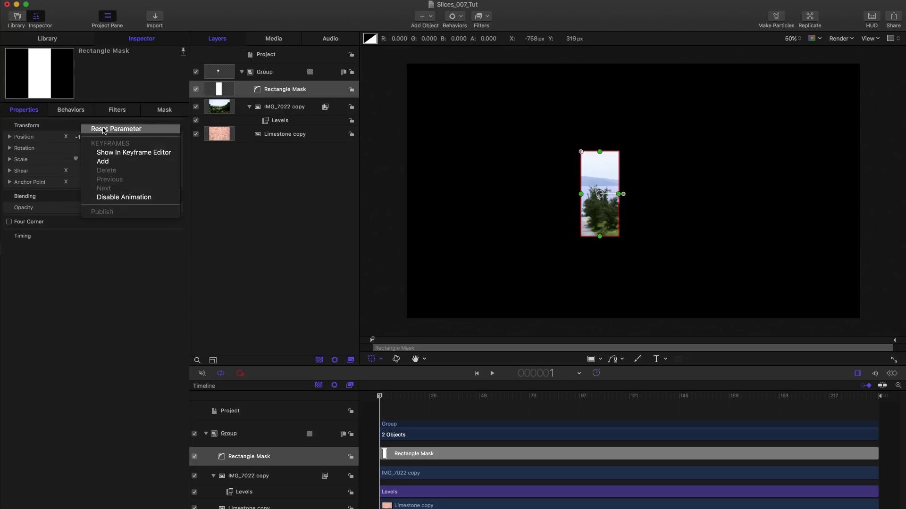
pyautogui.click(104, 129)
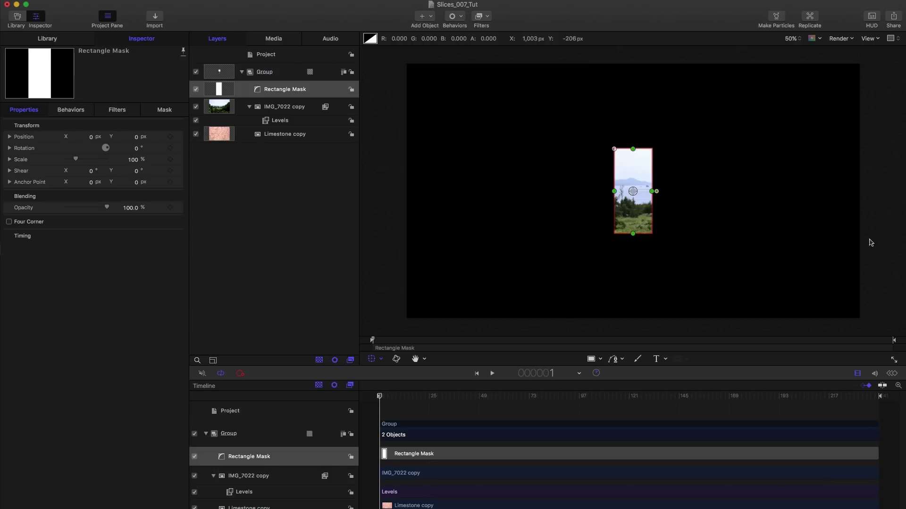
# Add a Ramp parameter behavior to the Rectangle Mask's Position X, then scrub to about frame 14
pyautogui.click(220, 92)
pyautogui.click(10, 137)
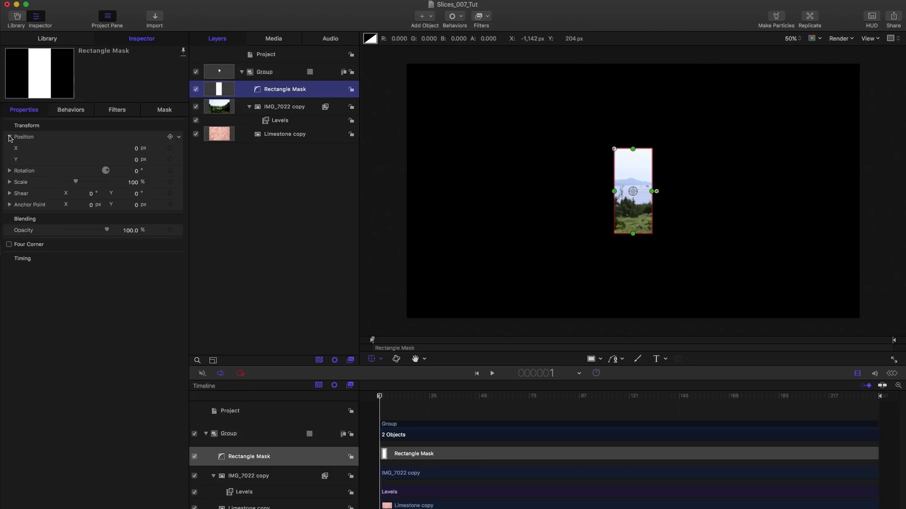
pyautogui.click(179, 148)
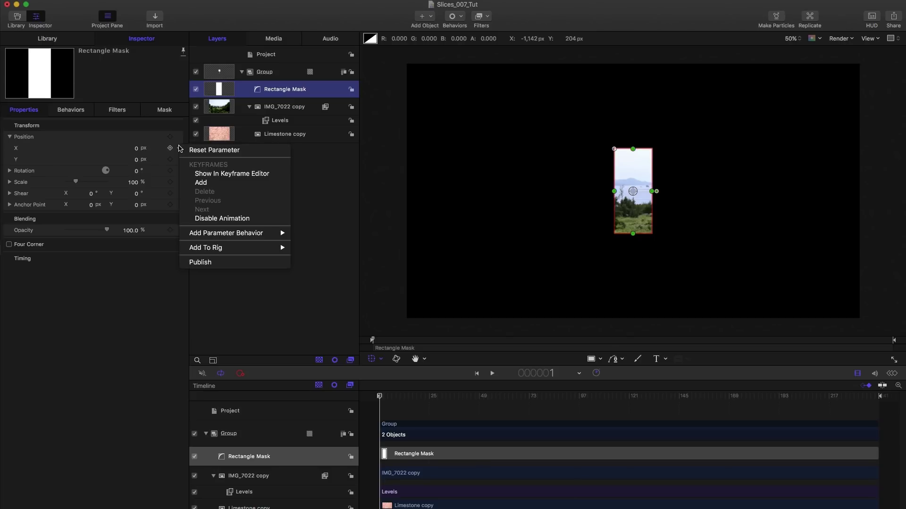
pyautogui.moveTo(226, 232)
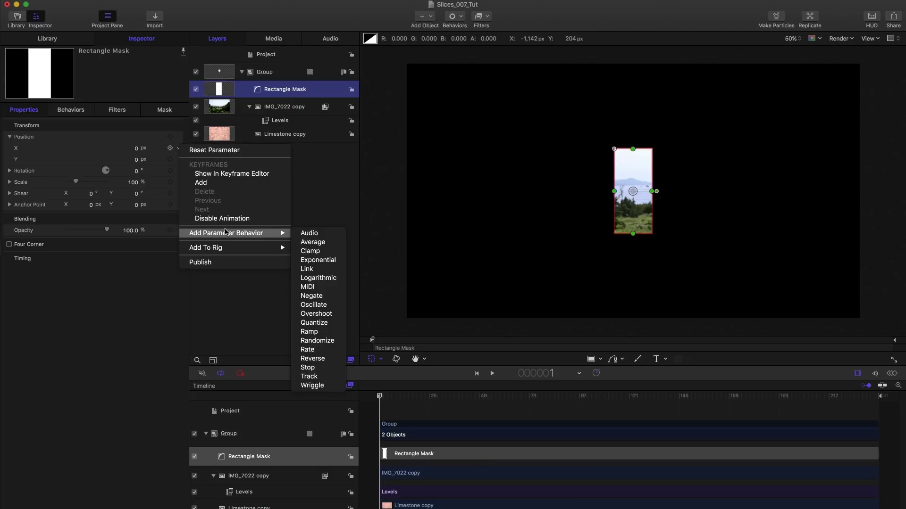
pyautogui.click(324, 332)
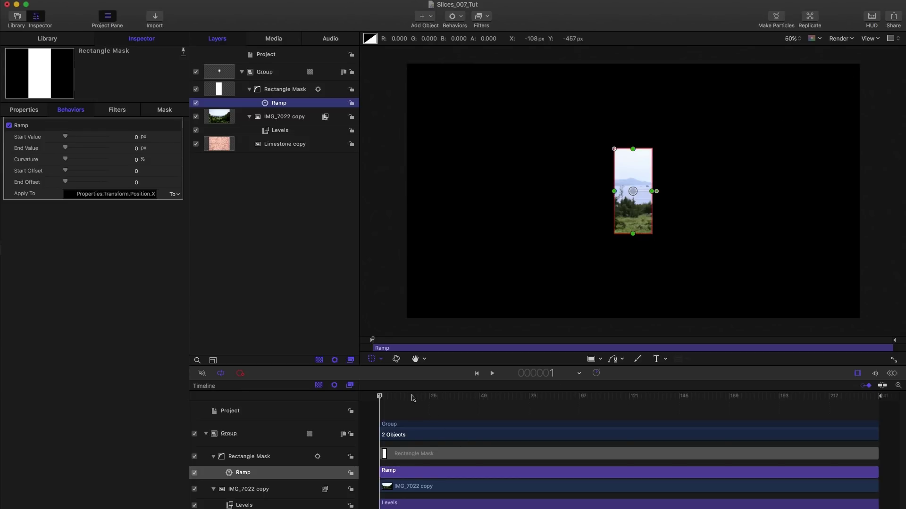
pyautogui.moveTo(414, 399)
pyautogui.mouseDown()
pyautogui.moveTo(430, 400)
pyautogui.moveTo(402, 408)
pyautogui.mouseUp()
pyautogui.click(43, 1)
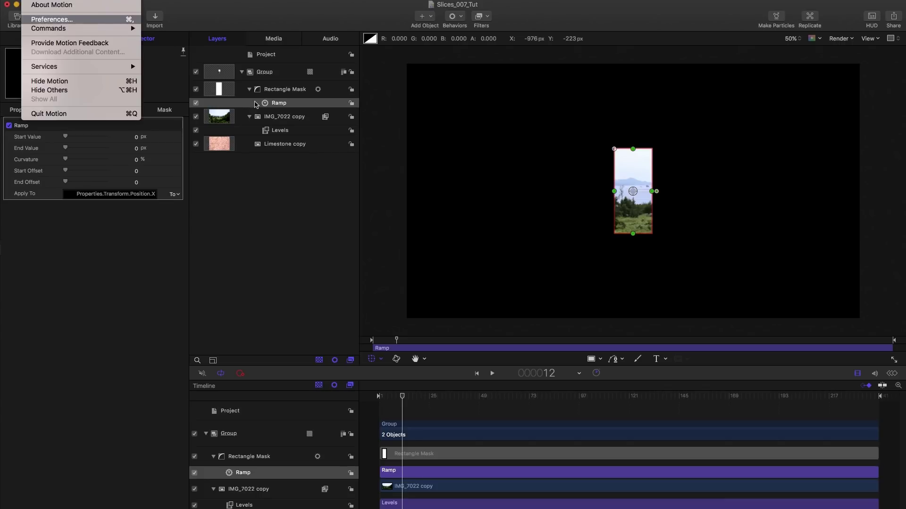
pyautogui.press('Return')
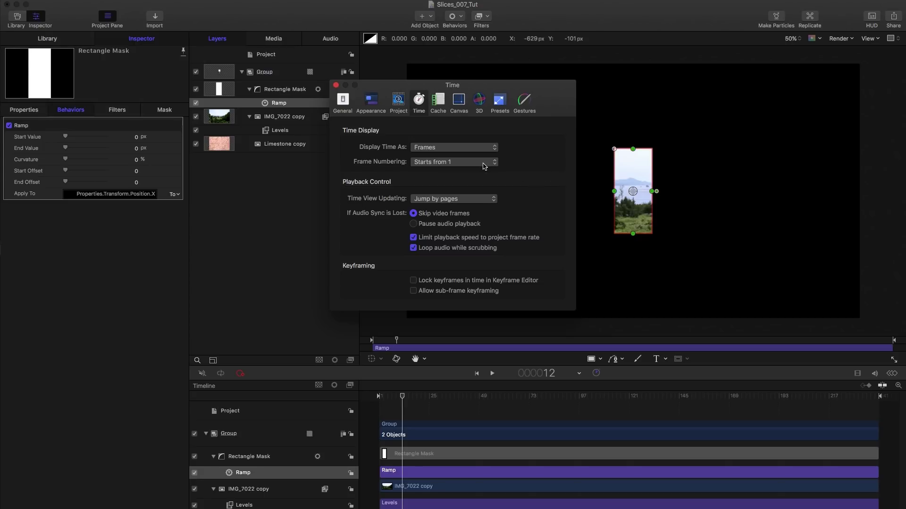
pyautogui.click(335, 85)
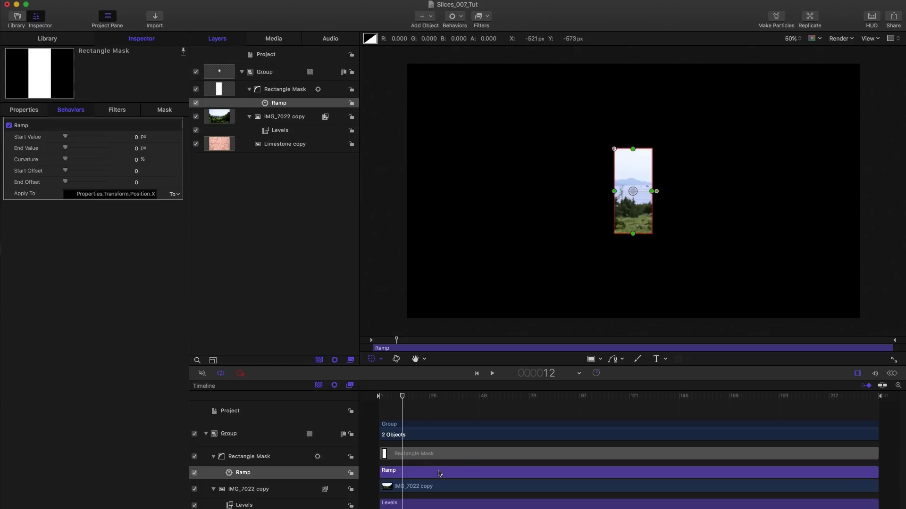
# Trim the Ramp to end at frame 12 and set its Position X from -880 to 880
pyautogui.press('o')
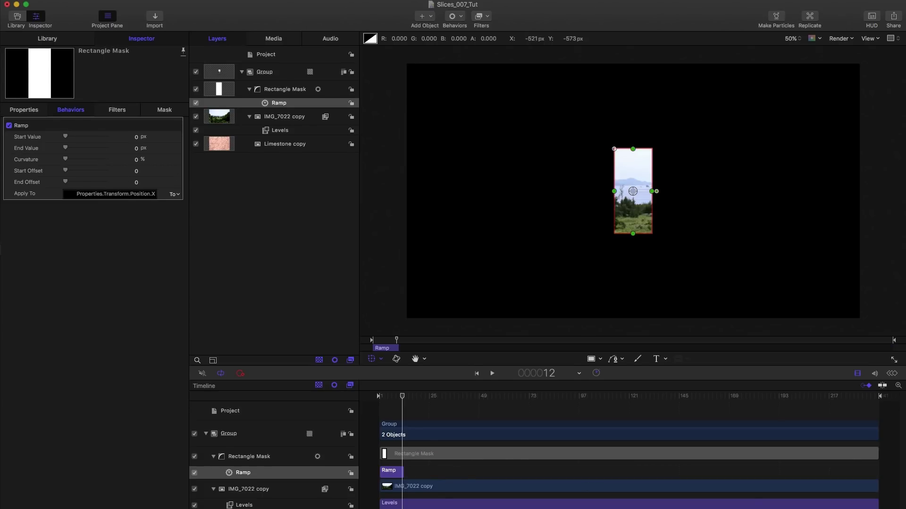
pyautogui.moveTo(898, 505); pyautogui.dragTo(485, 504)
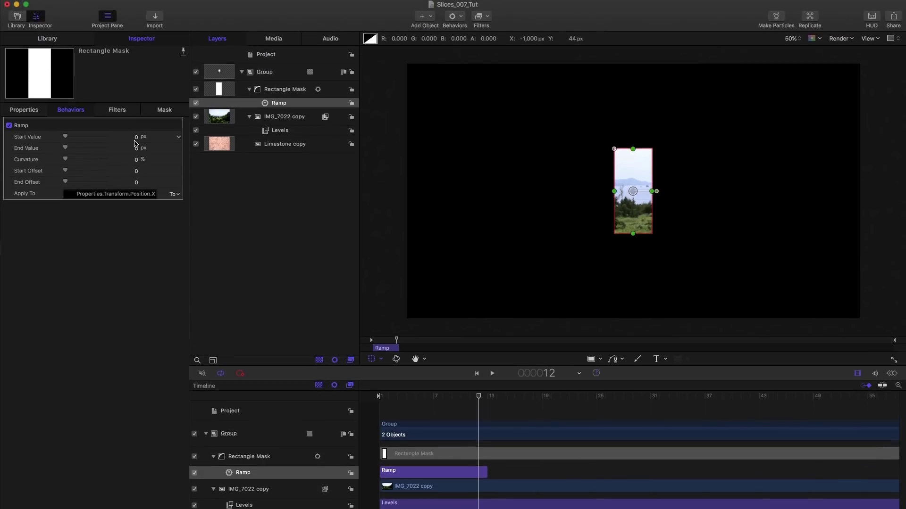
pyautogui.click(136, 138)
pyautogui.press('Tab')
pyautogui.write('880')
pyautogui.press('Return')
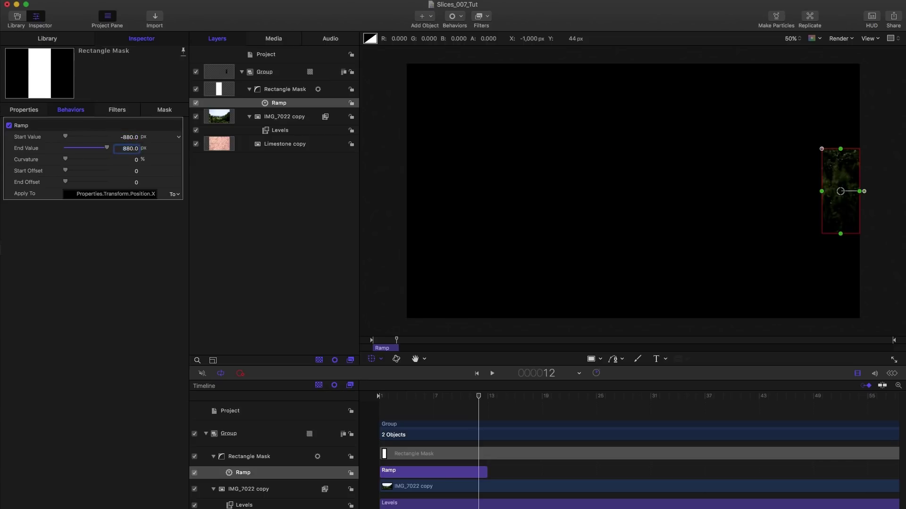
pyautogui.moveTo(384, 400); pyautogui.dragTo(480, 405)
# Review the 160/2 part of Soulver's 960 − 160/2 = 880 line, then return to Motion
pyautogui.press('super+Tab')
pyautogui.press('super+Tab')
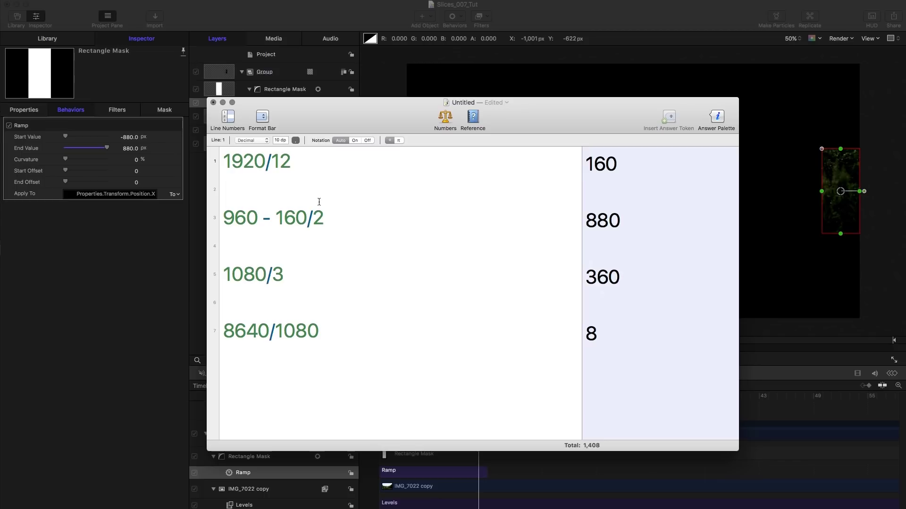
pyautogui.click(226, 218)
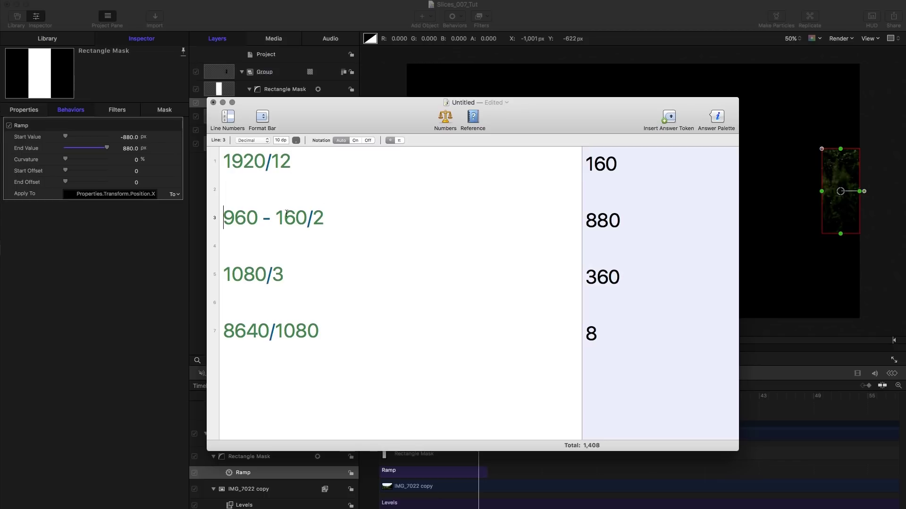
pyautogui.moveTo(281, 216); pyautogui.dragTo(330, 220)
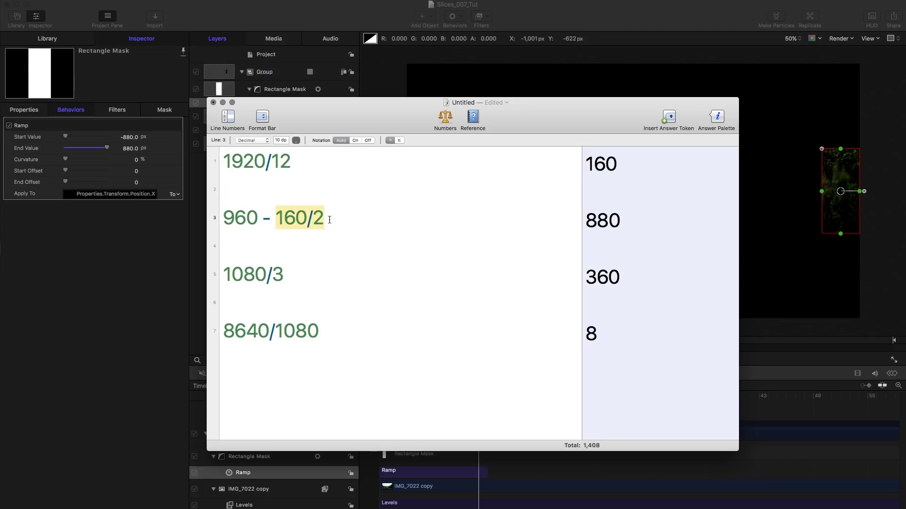
pyautogui.click(606, 241)
pyautogui.press('super+Tab')
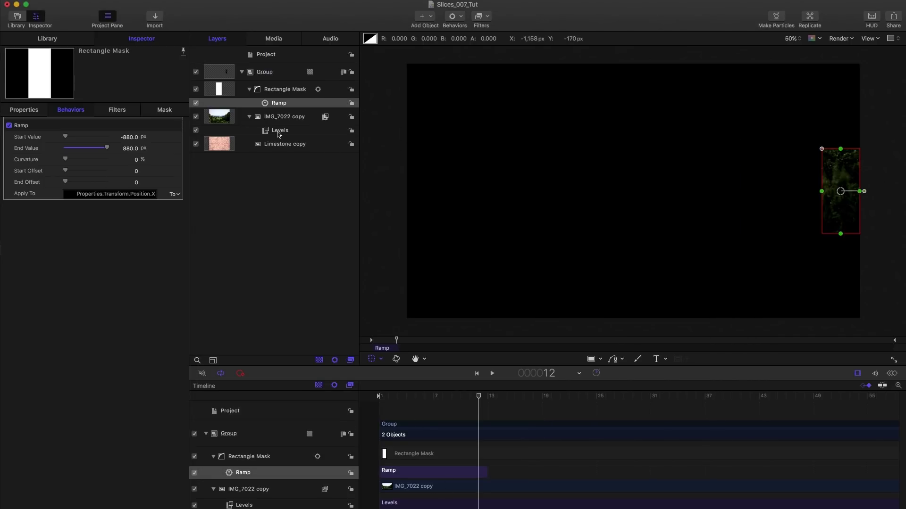
# Duplicate the mask's Ramp behaviour twice, creating Ramp copy and Ramp copy 1
pyautogui.click(264, 103)
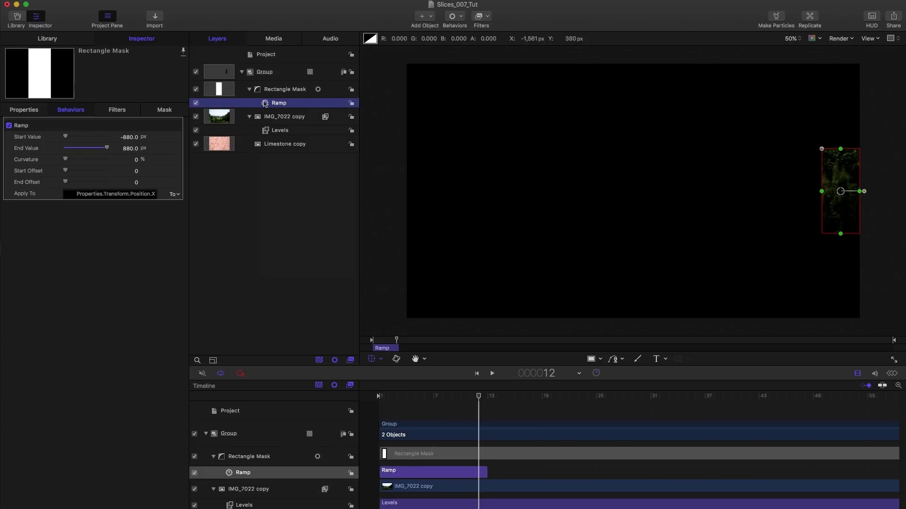
pyautogui.rightClick(265, 103)
pyautogui.click(295, 133)
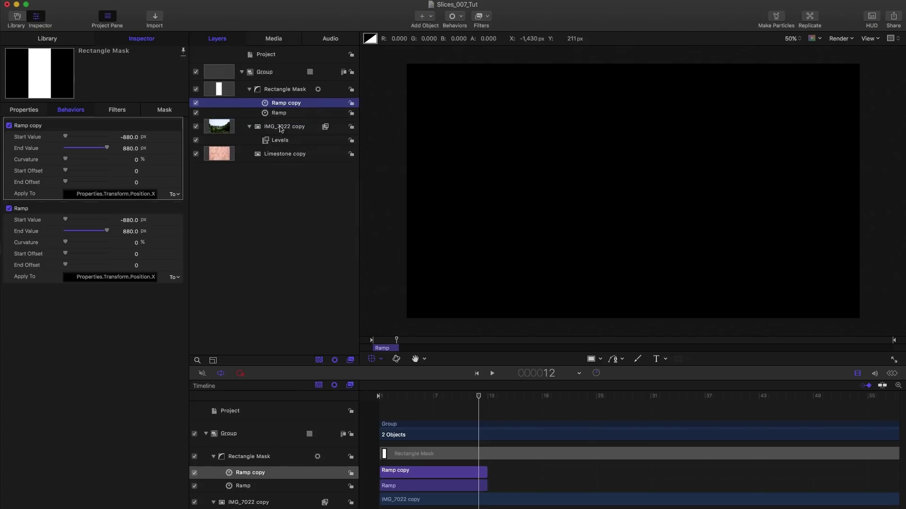
pyautogui.rightClick(265, 103)
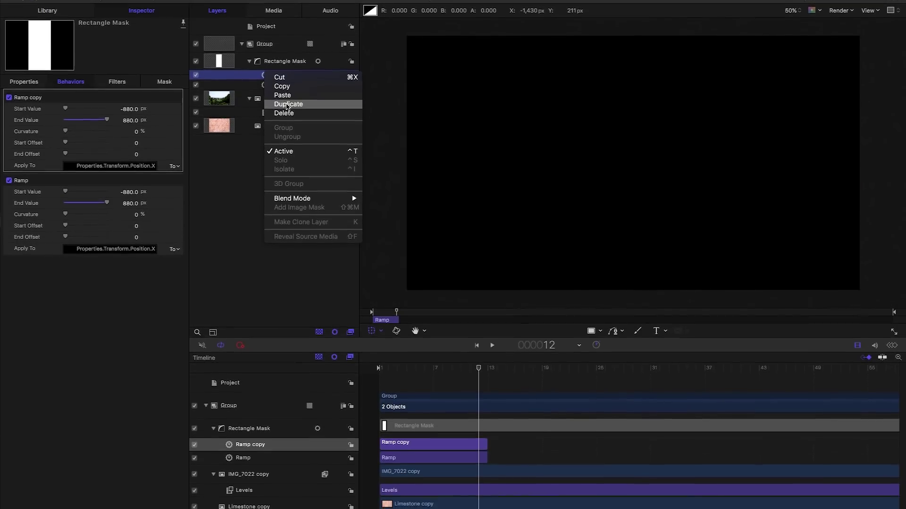
pyautogui.click(286, 105)
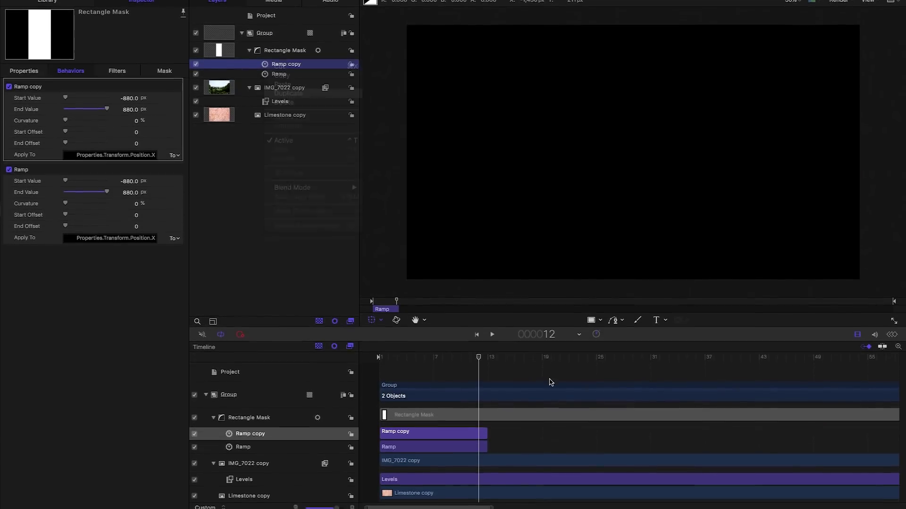
# Move Ramp copy to start at frame 13 and Ramp copy 1 to frames 25–36, then preview
pyautogui.moveTo(492, 504); pyautogui.dragTo(455, 503)
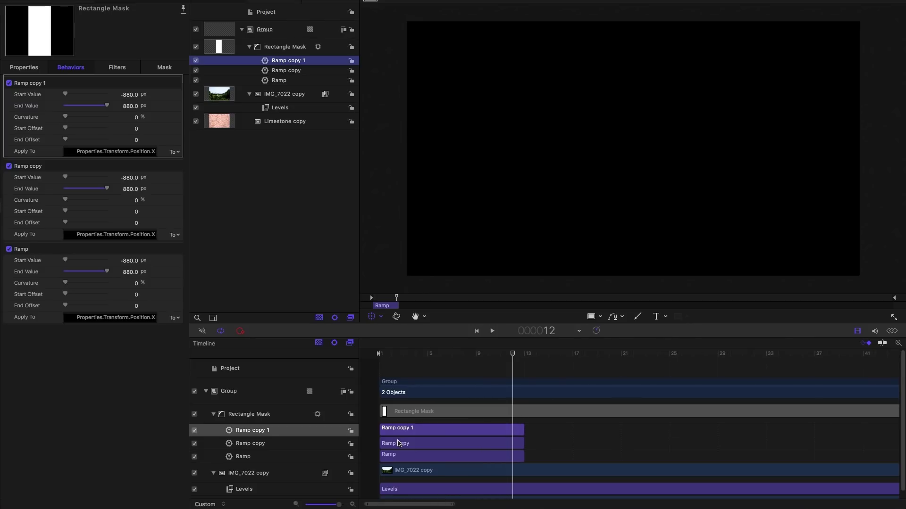
pyautogui.moveTo(398, 444); pyautogui.dragTo(545, 450)
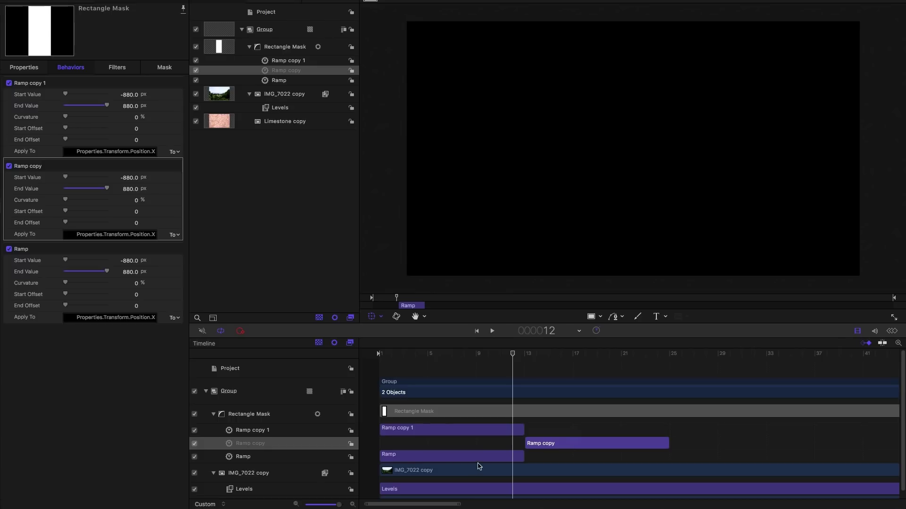
pyautogui.moveTo(413, 430); pyautogui.dragTo(697, 445)
pyautogui.moveTo(574, 354); pyautogui.dragTo(716, 375)
pyautogui.press('space')
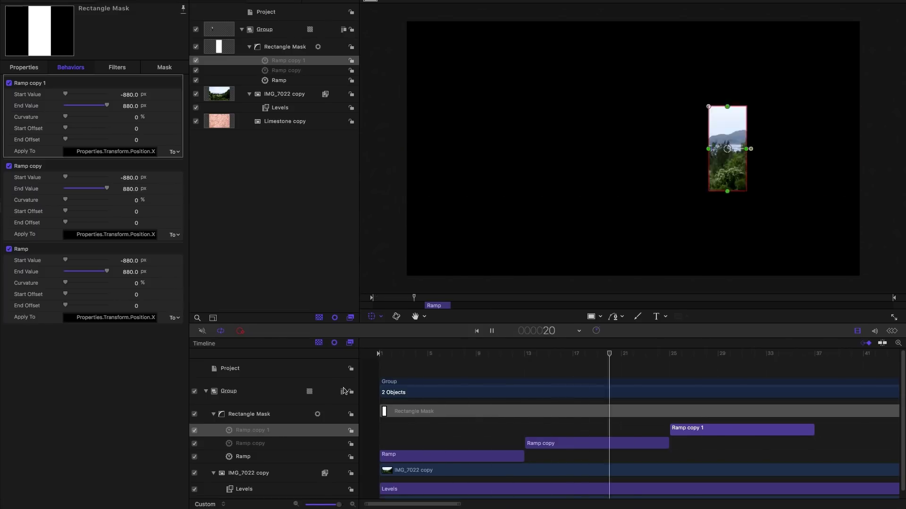
pyautogui.press('space')
pyautogui.moveTo(770, 356); pyautogui.dragTo(790, 401)
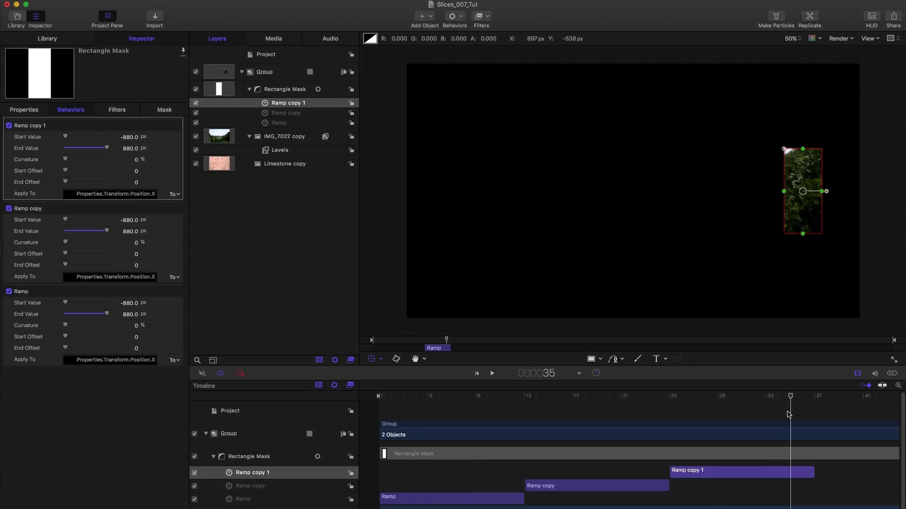
pyautogui.moveTo(561, 396); pyautogui.dragTo(525, 405)
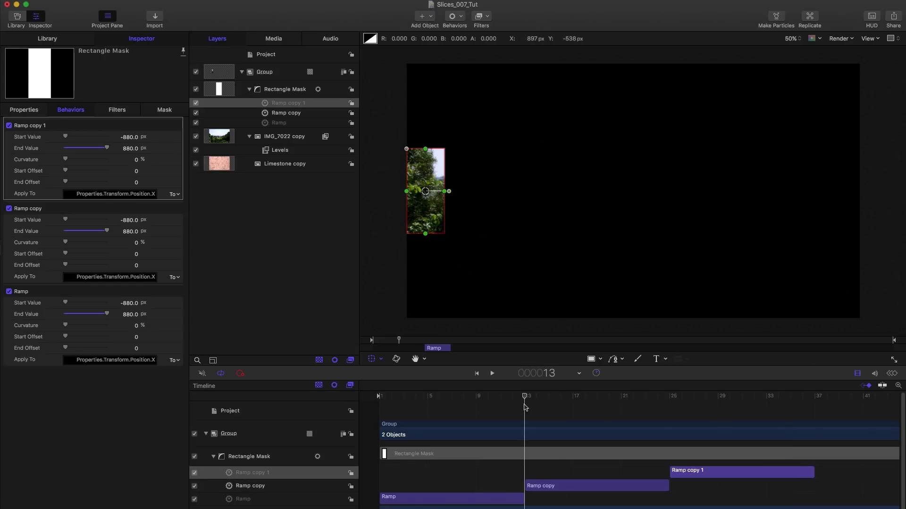
# Add a Basic Motion Throw behaviour to the Rectangle Mask
pyautogui.click(464, 16)
pyautogui.moveTo(460, 41)
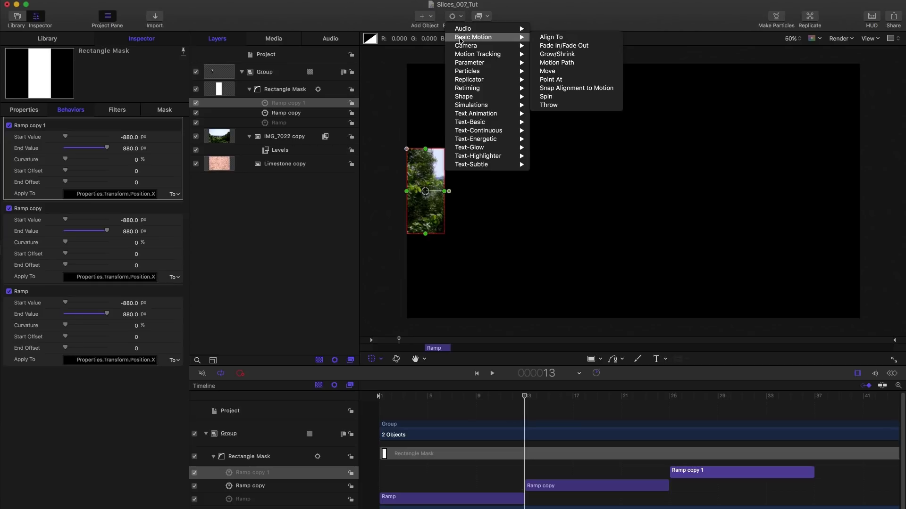
pyautogui.click(580, 107)
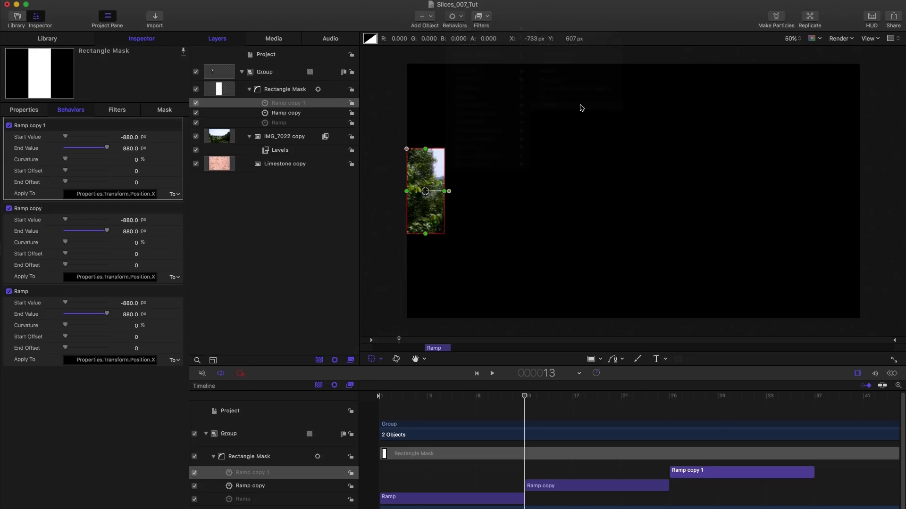
# Trim the Throw to run from frame 12 to frame 13
pyautogui.moveTo(526, 399); pyautogui.dragTo(514, 400)
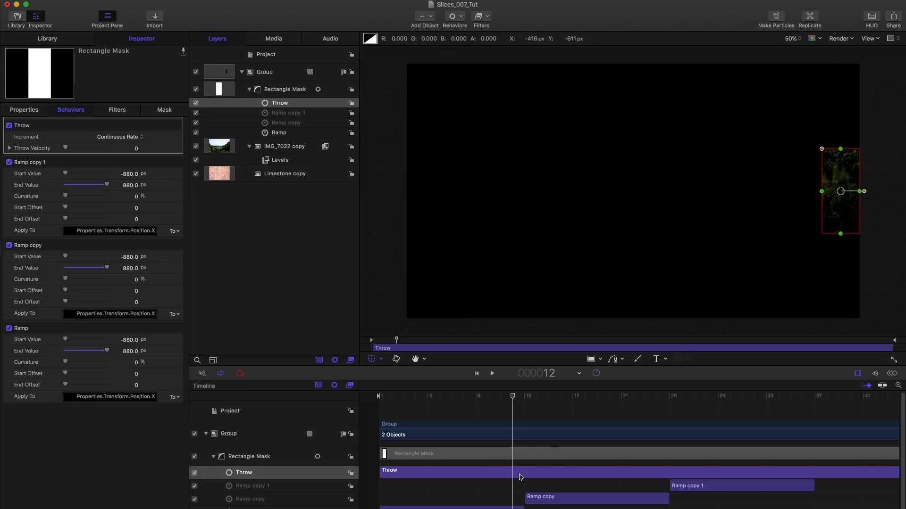
pyautogui.press('i')
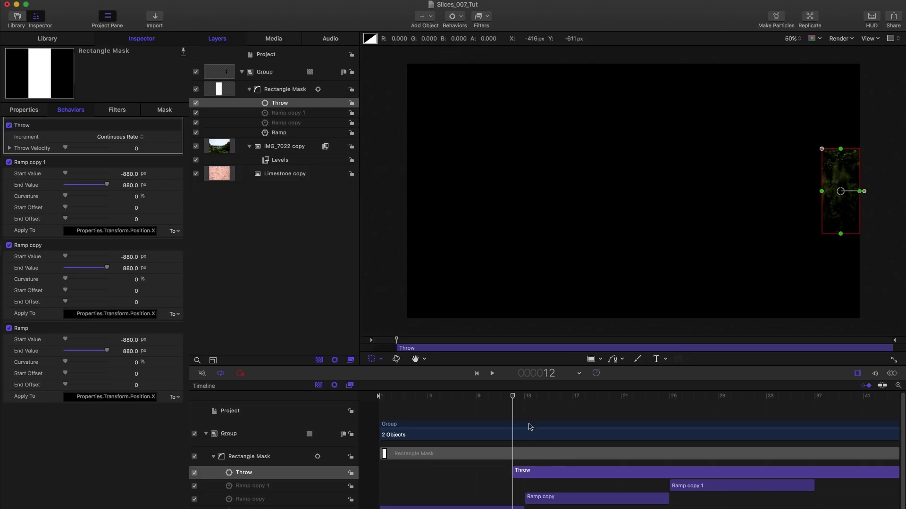
pyautogui.click(525, 398)
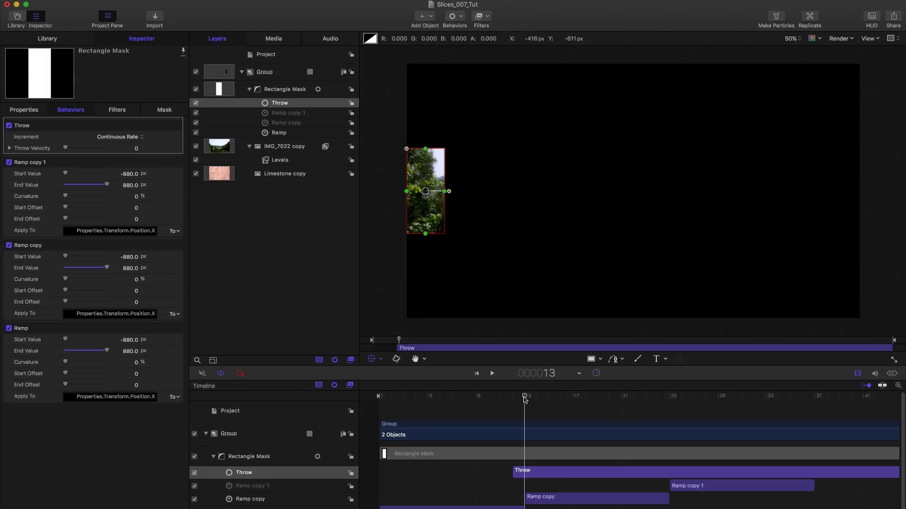
pyautogui.press('o')
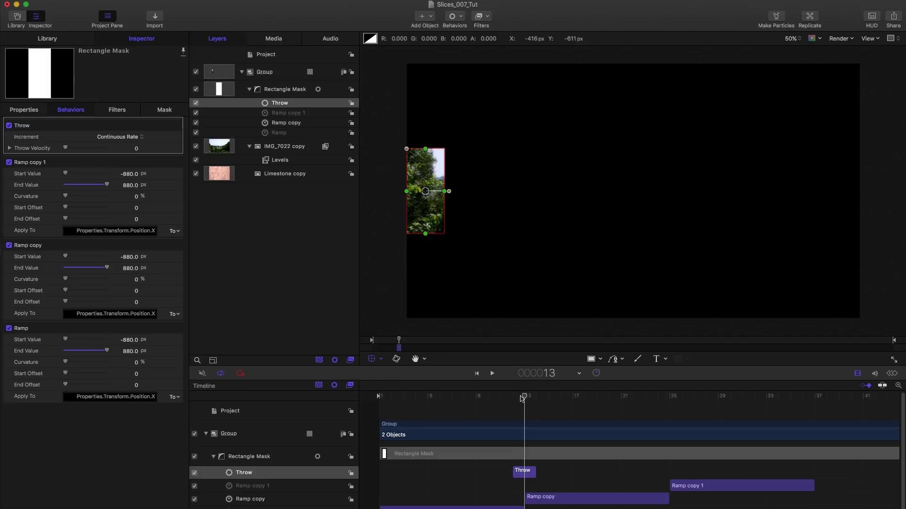
pyautogui.moveTo(517, 400); pyautogui.dragTo(522, 402)
# Raise the rectangle mask to Position Y 360
pyautogui.click(32, 111)
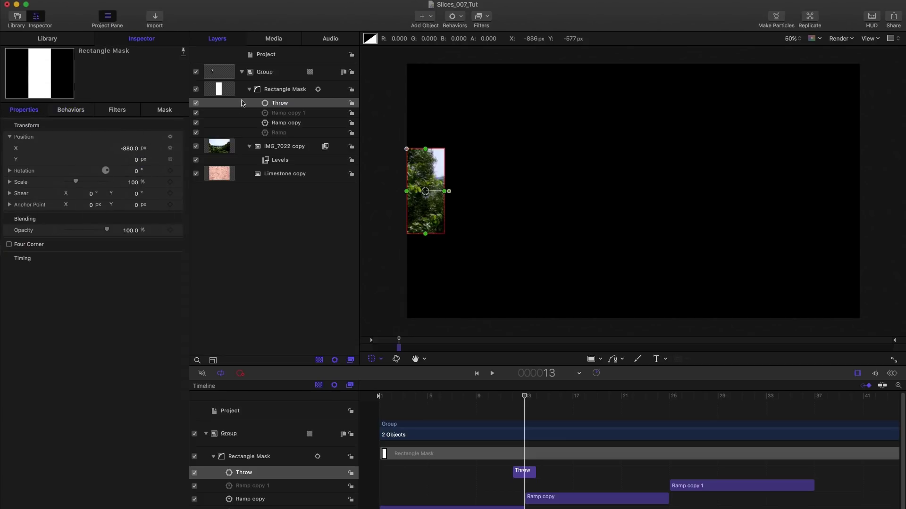
pyautogui.click(136, 160)
pyautogui.write('360')
pyautogui.press('Return')
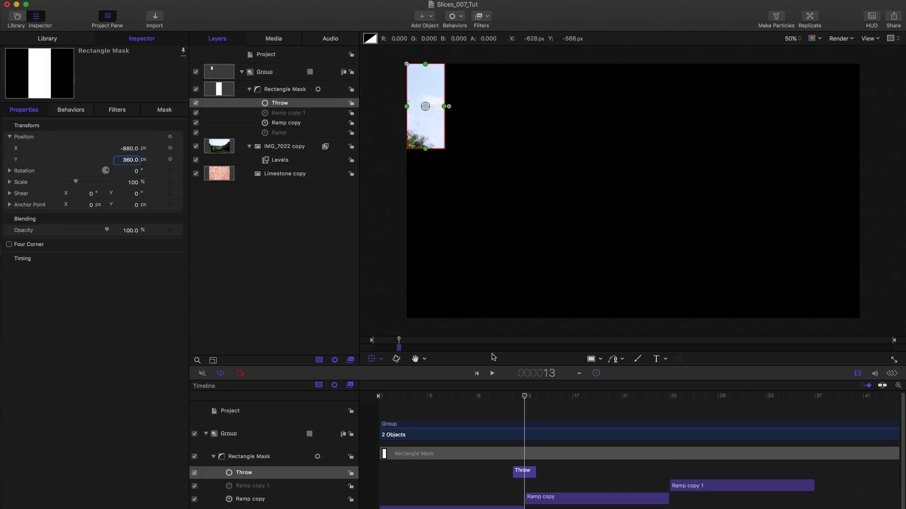
# Set the Throw behaviour's Y velocity to -8640, copying the value from the calculator
pyautogui.click(70, 110)
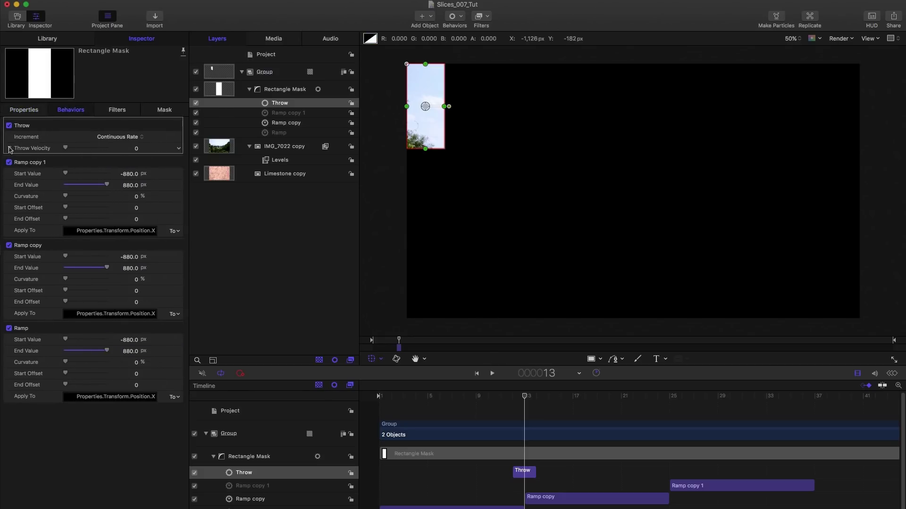
pyautogui.click(9, 149)
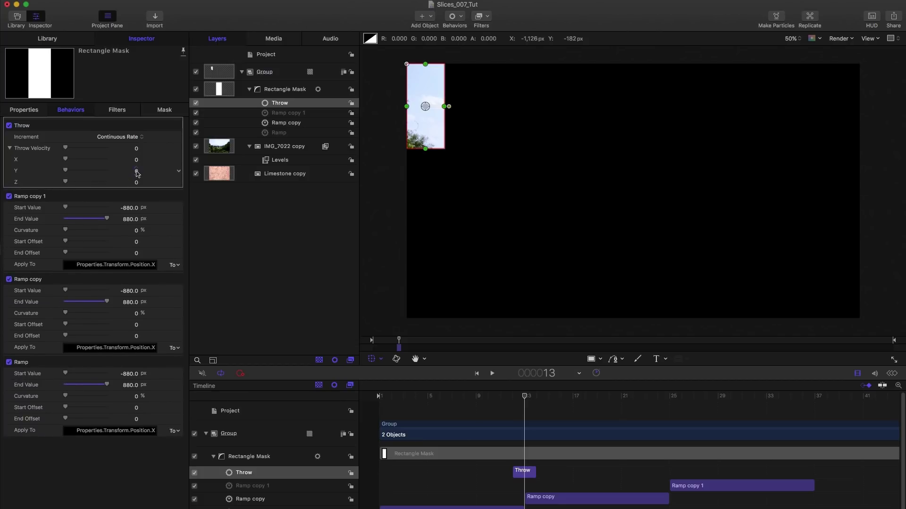
pyautogui.press('super+Tab')
pyautogui.moveTo(271, 330); pyautogui.dragTo(227, 327)
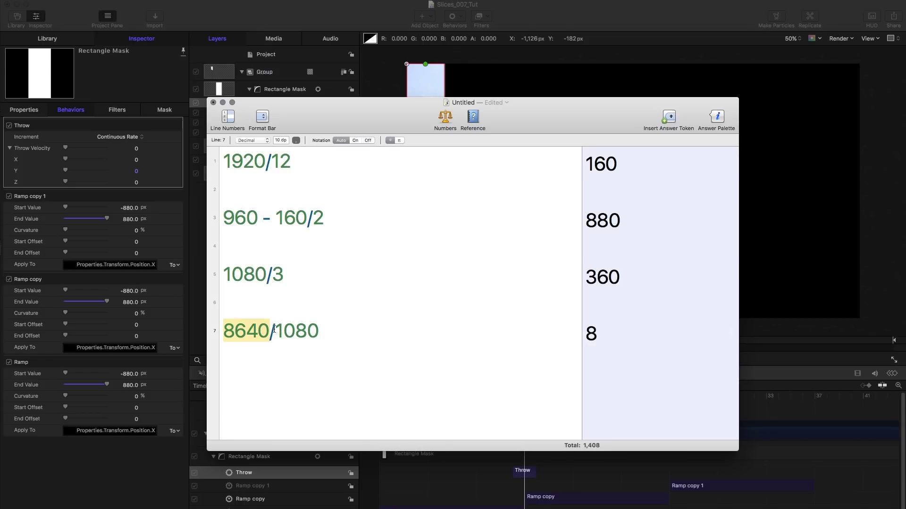
pyautogui.press('super+Tab')
pyautogui.click(136, 172)
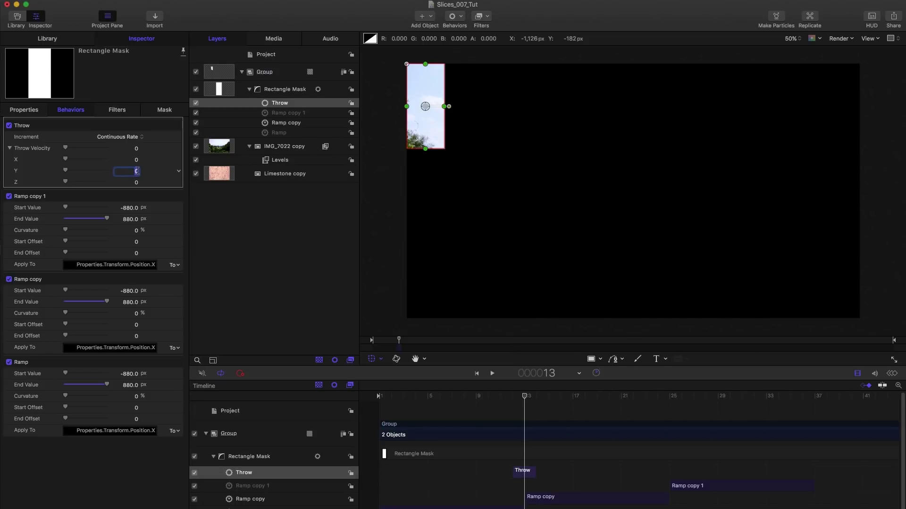
pyautogui.write('-8640')
pyautogui.press('Return')
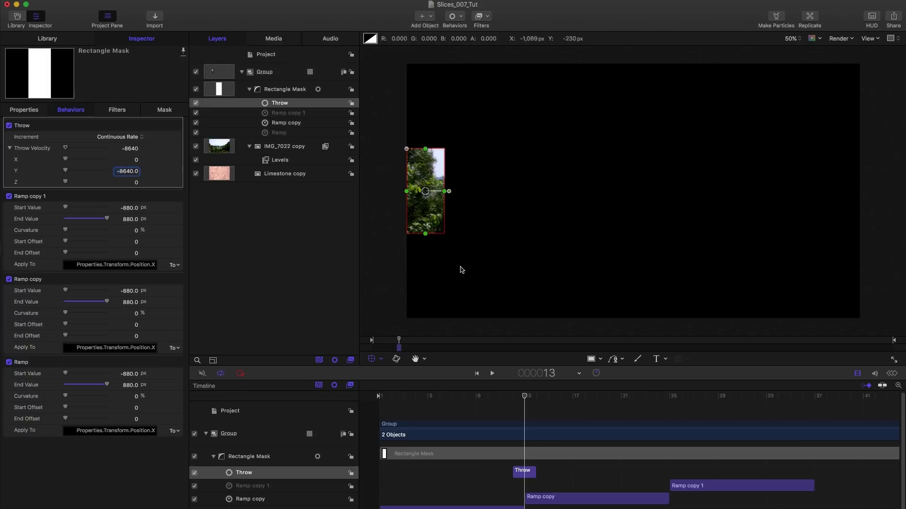
pyautogui.moveTo(525, 397)
pyautogui.mouseDown()
pyautogui.moveTo(465, 403)
pyautogui.moveTo(535, 403)
pyautogui.mouseUp()
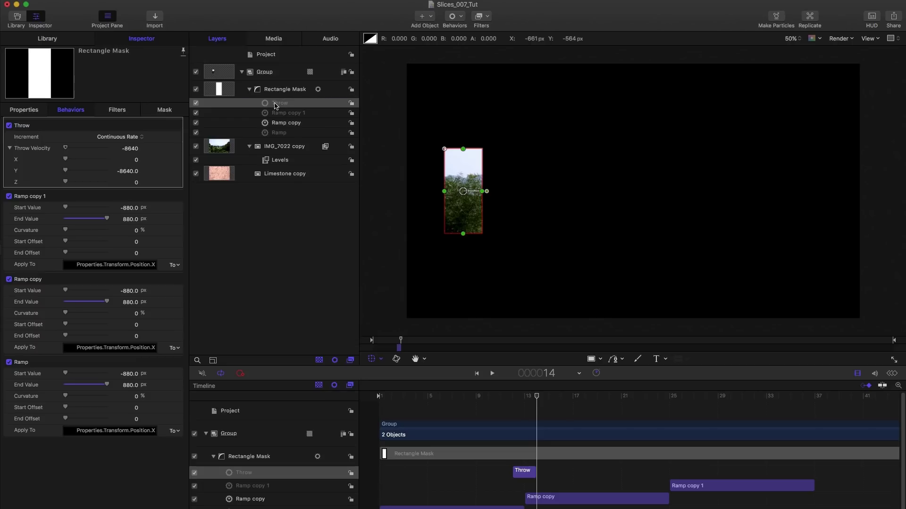
# Duplicate the Throw behaviour and move the copy to start around frame 25
pyautogui.rightClick(275, 104)
pyautogui.click(311, 135)
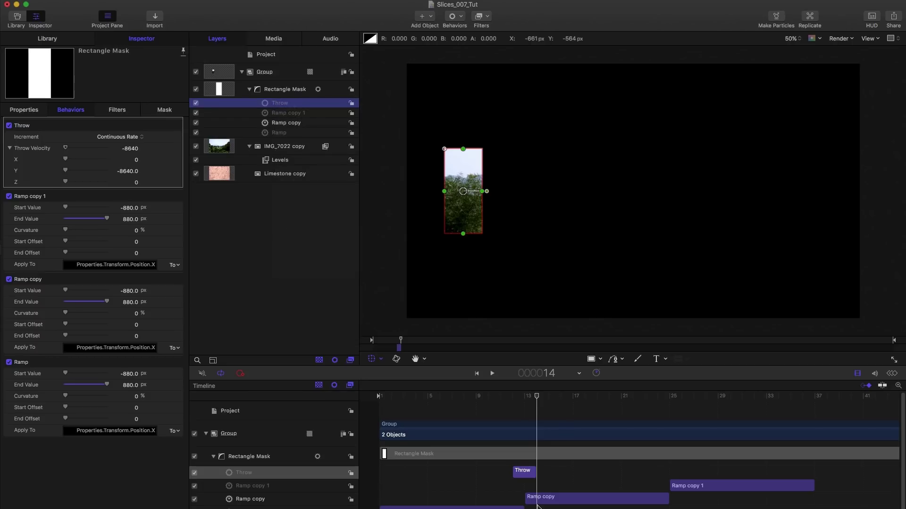
pyautogui.moveTo(526, 472); pyautogui.dragTo(671, 472)
# Preview both mask drops with a play range ending near frame 37, then clear it
pyautogui.moveTo(666, 399)
pyautogui.mouseDown()
pyautogui.moveTo(684, 404)
pyautogui.moveTo(391, 429)
pyautogui.moveTo(806, 438)
pyautogui.mouseUp()
pyautogui.press('alt+super+o')
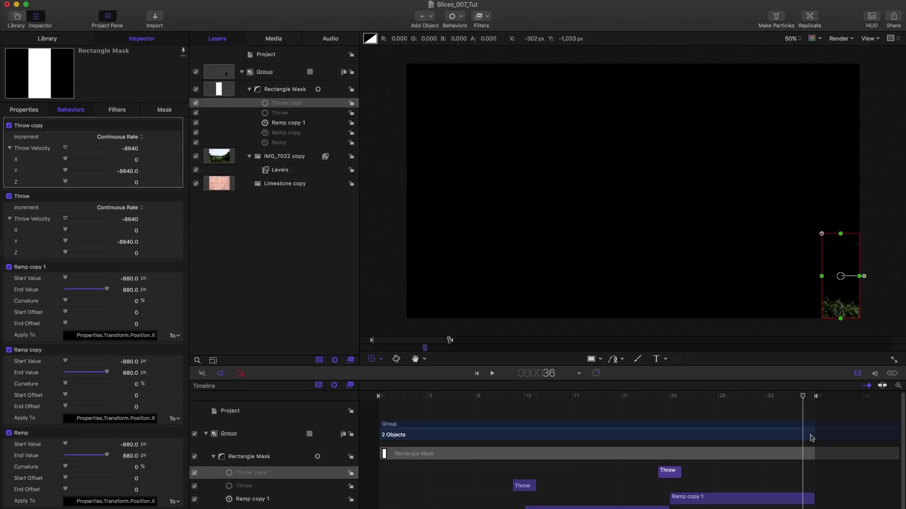
pyautogui.press('space')
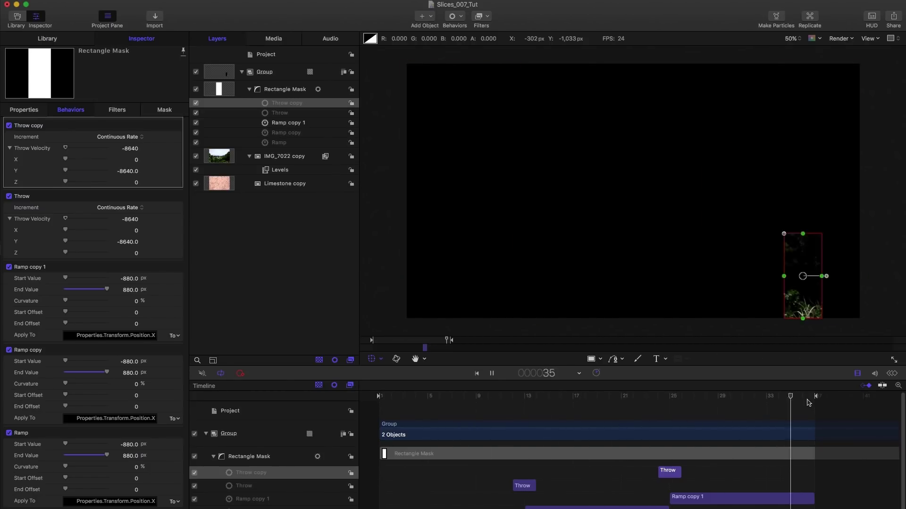
pyautogui.press('space')
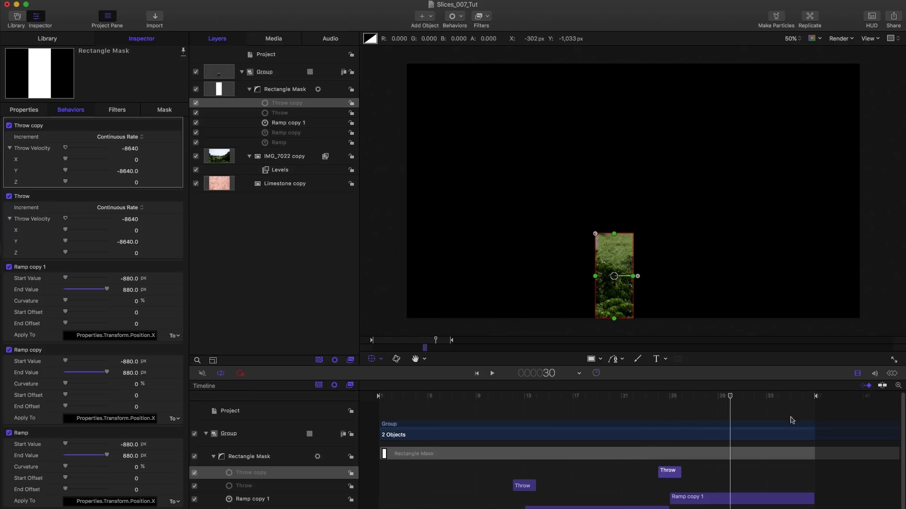
pyautogui.moveTo(729, 396)
pyautogui.mouseDown()
pyautogui.moveTo(769, 400)
pyautogui.moveTo(647, 404)
pyautogui.moveTo(783, 405)
pyautogui.moveTo(573, 401)
pyautogui.moveTo(772, 433)
pyautogui.moveTo(415, 448)
pyautogui.moveTo(425, 446)
pyautogui.mouseUp()
pyautogui.hotkey('alt', 'x')
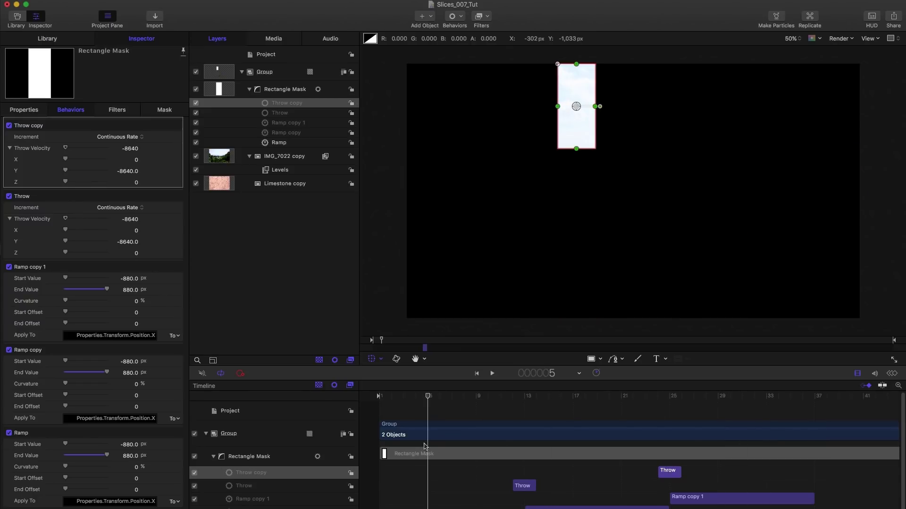
# Put the Limestone copy in its own group and send it to the back
pyautogui.click(220, 73)
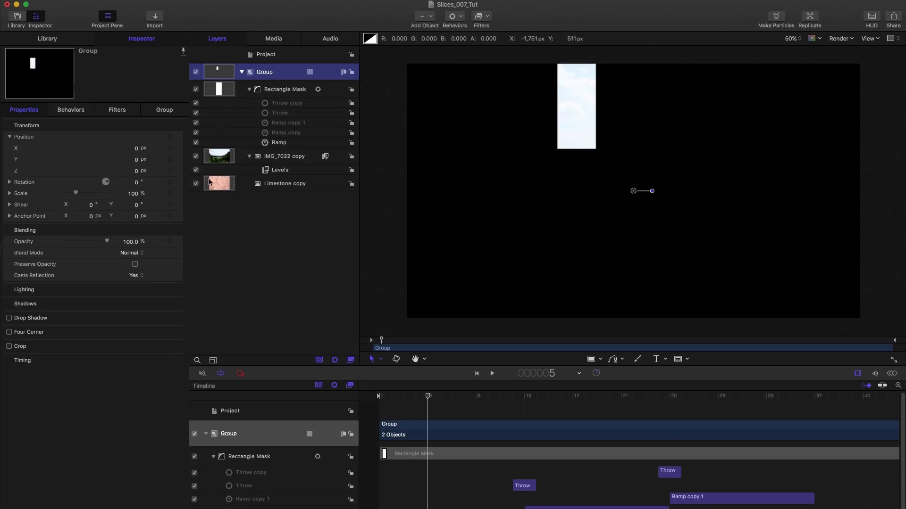
pyautogui.moveTo(211, 181); pyautogui.dragTo(205, 241)
pyautogui.click(222, 74)
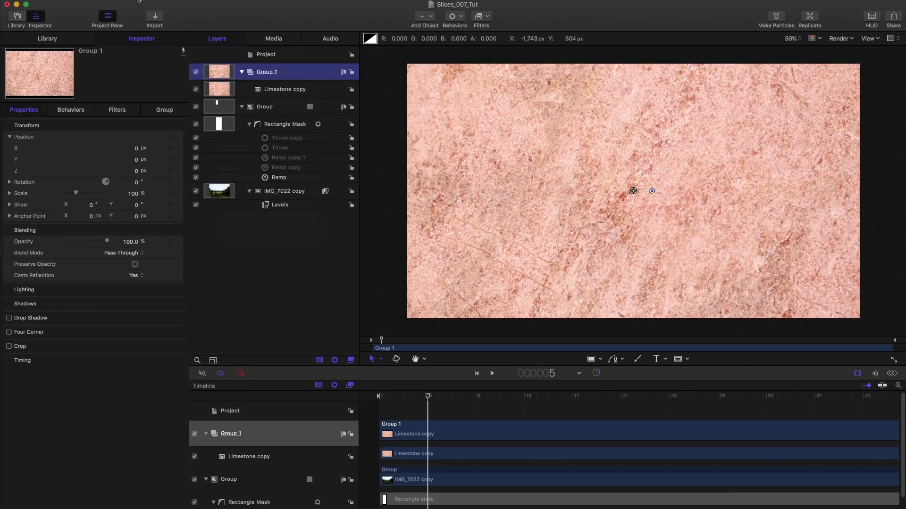
pyautogui.click(102, 1)
pyautogui.click(156, 88)
pyautogui.click(241, 74)
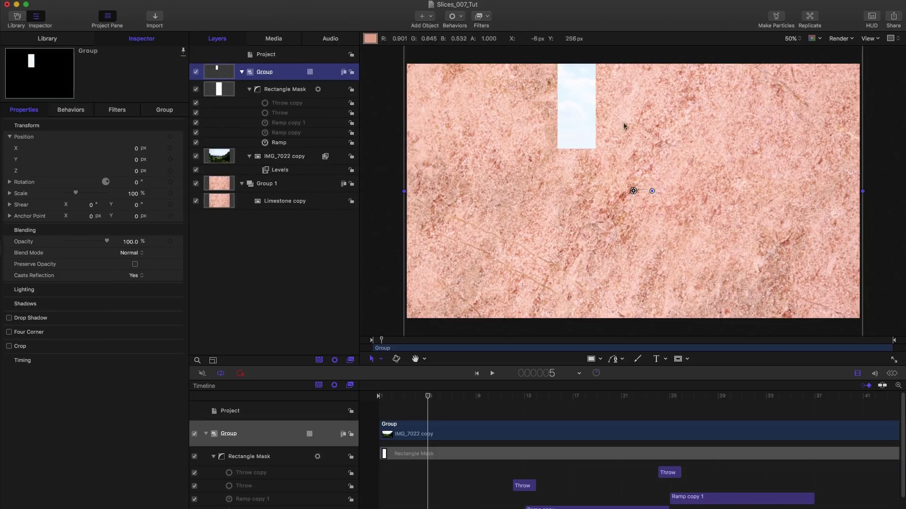
# Rename the photo group to Slices and the limestone group to BG
pyautogui.doubleClick(264, 72)
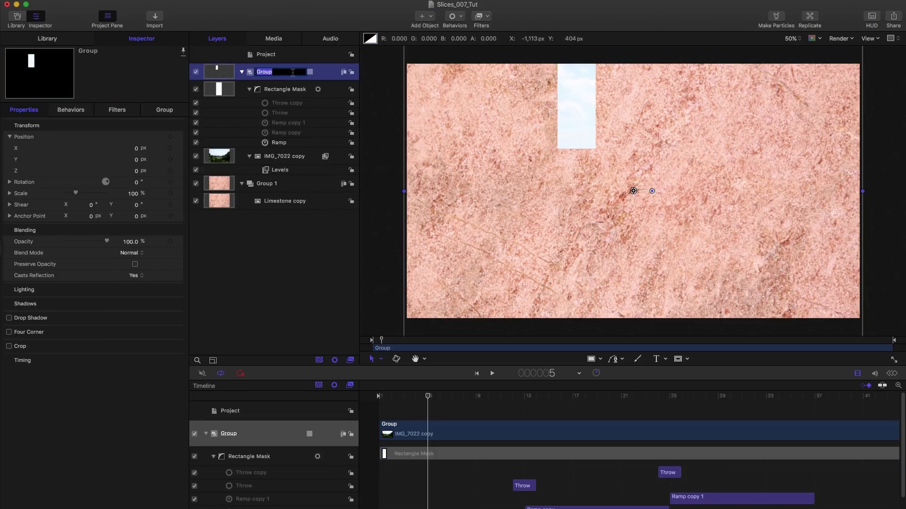
pyautogui.write('Slices')
pyautogui.press('Return')
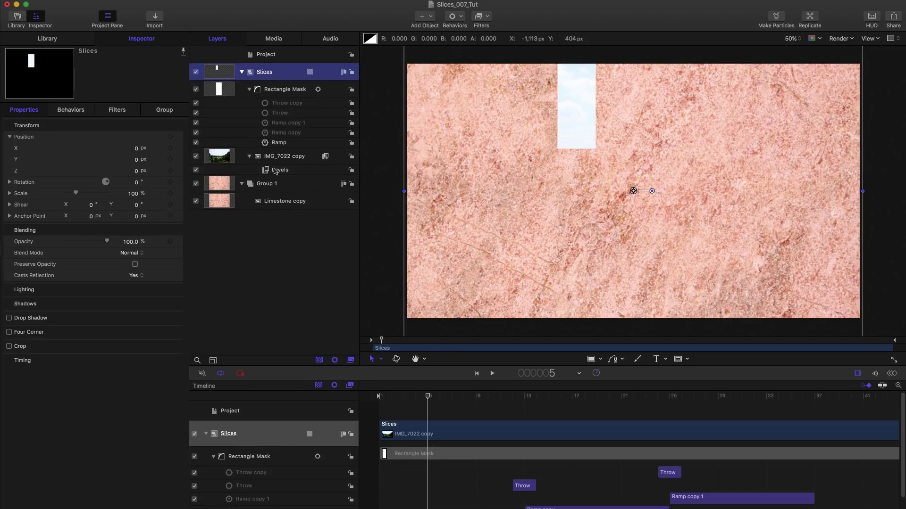
pyautogui.doubleClick(268, 184)
pyautogui.write('BG')
pyautogui.click(222, 71)
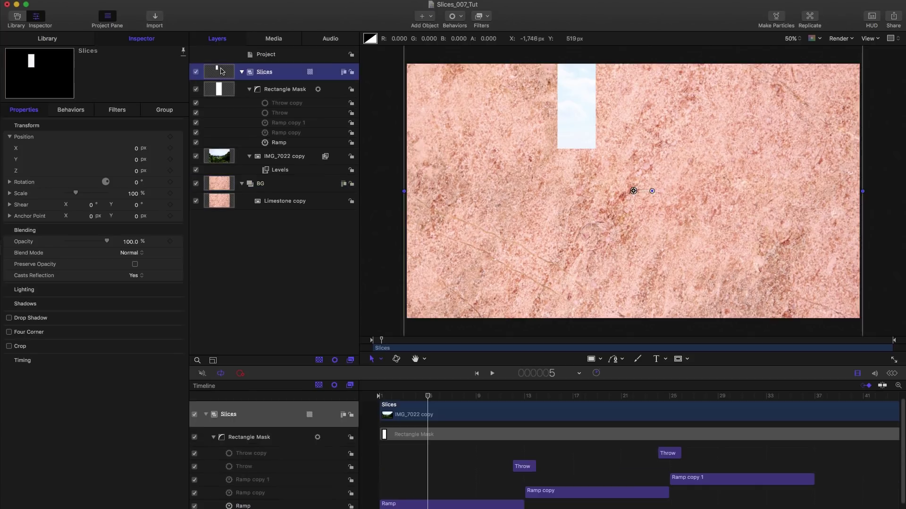
# Make a clone layer of Slices, group it, and replicate the clone
pyautogui.rightClick(222, 71)
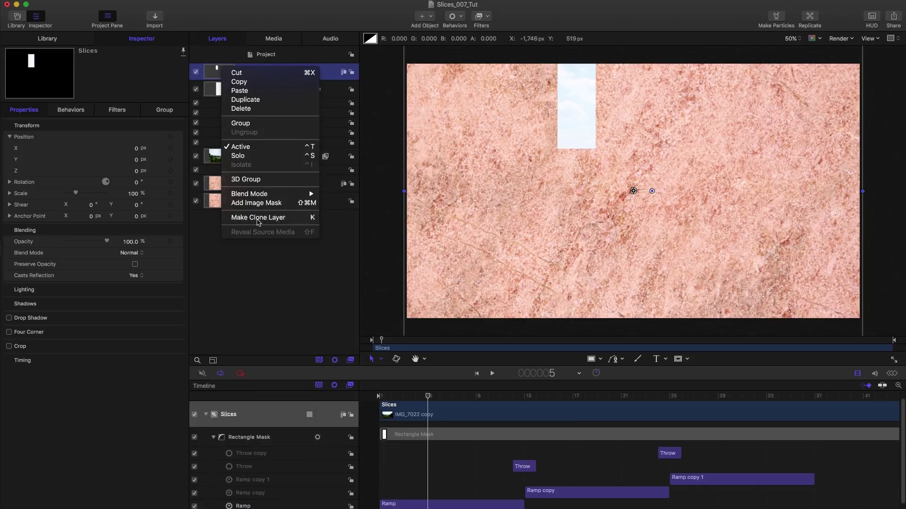
pyautogui.click(257, 220)
pyautogui.press('super+shift+g')
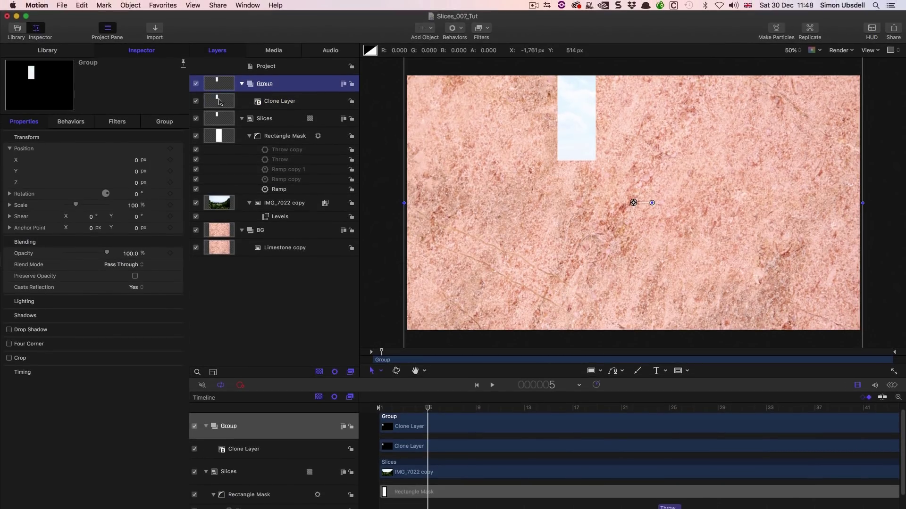
pyautogui.click(216, 102)
pyautogui.click(122, 2)
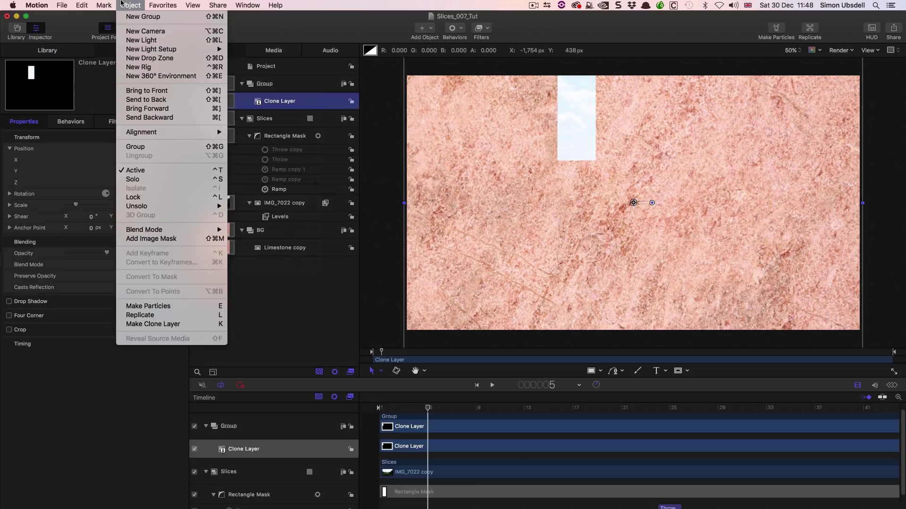
pyautogui.click(170, 315)
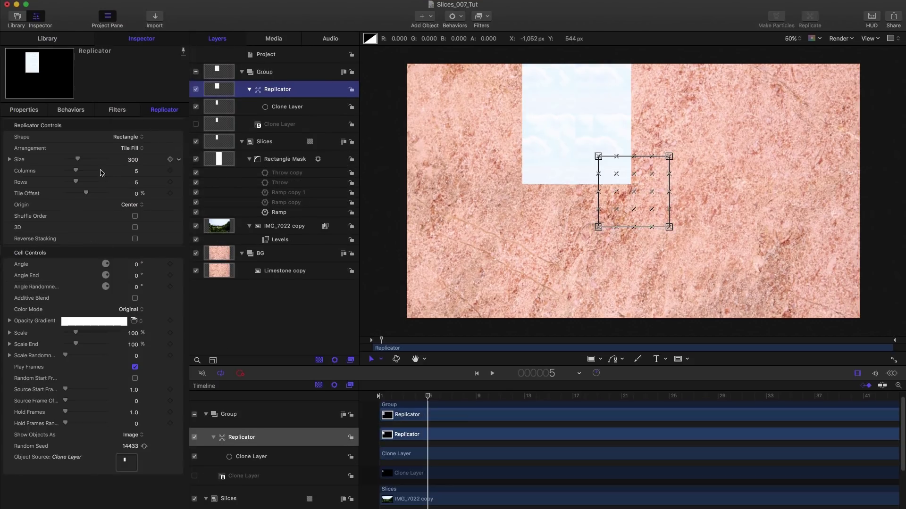
# Set the replicator size to 0 by 0 with 12 columns and 3 rows
pyautogui.click(10, 160)
pyautogui.click(130, 170)
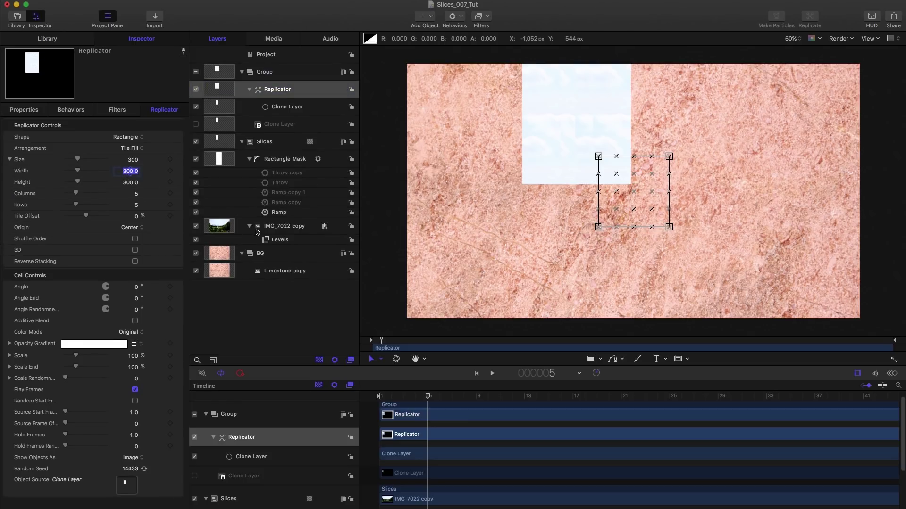
pyautogui.write('0')
pyautogui.press('Tab')
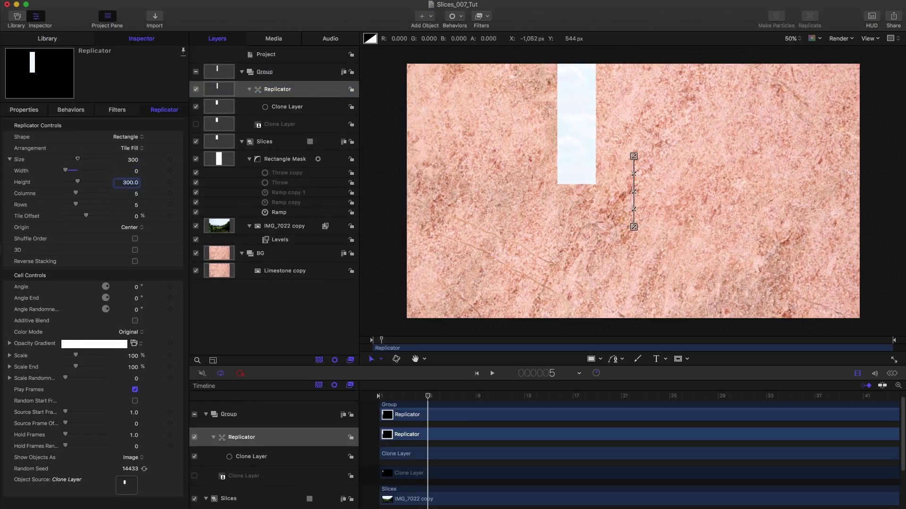
pyautogui.write('0')
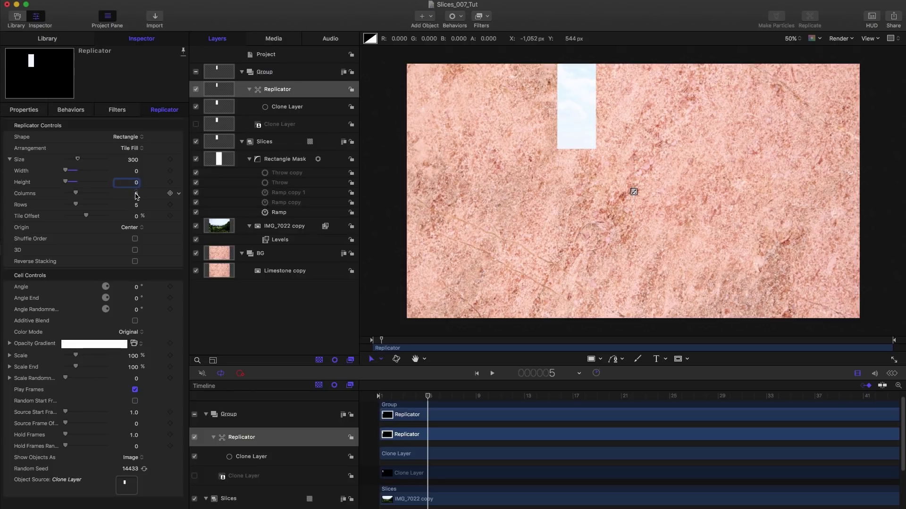
pyautogui.press('Tab')
pyautogui.write('7')
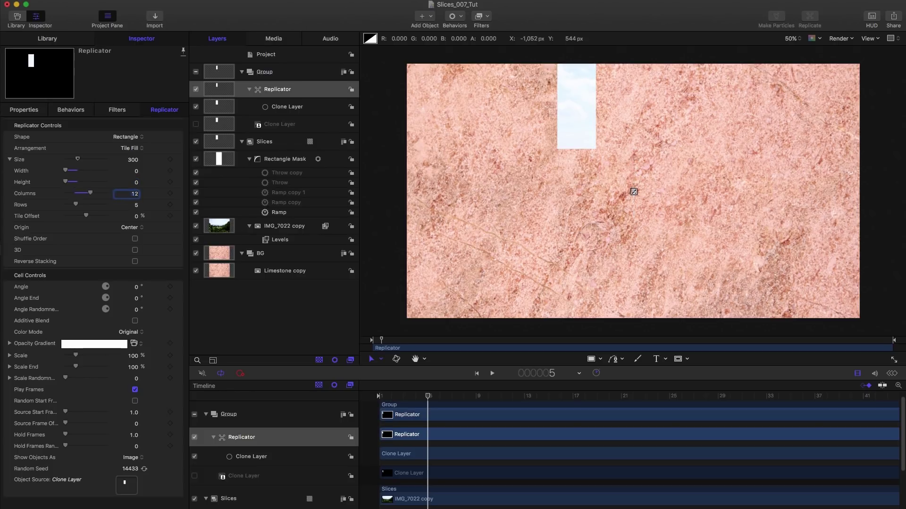
pyautogui.click(137, 205)
pyautogui.write('3')
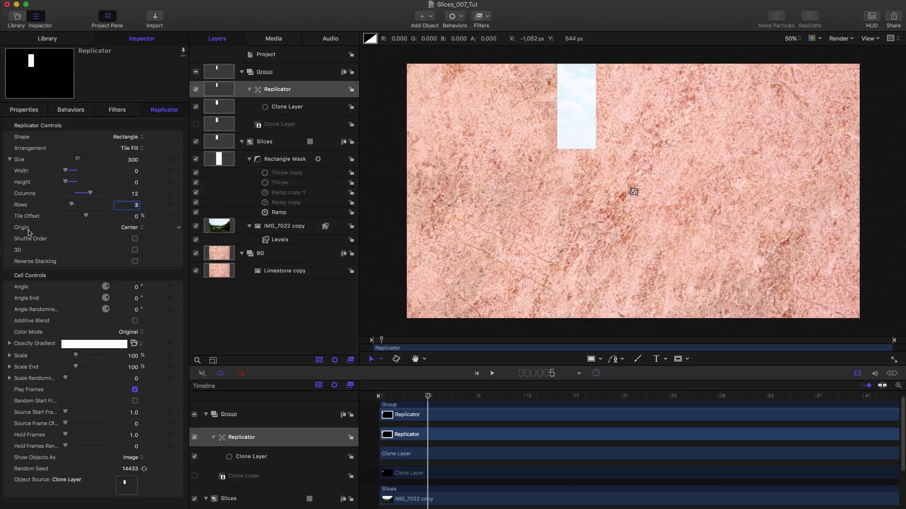
# Set origin Upper Left, build By Row, turn off Play Frames, and use Source Frame Offset 1
pyautogui.click(130, 228)
pyautogui.click(137, 194)
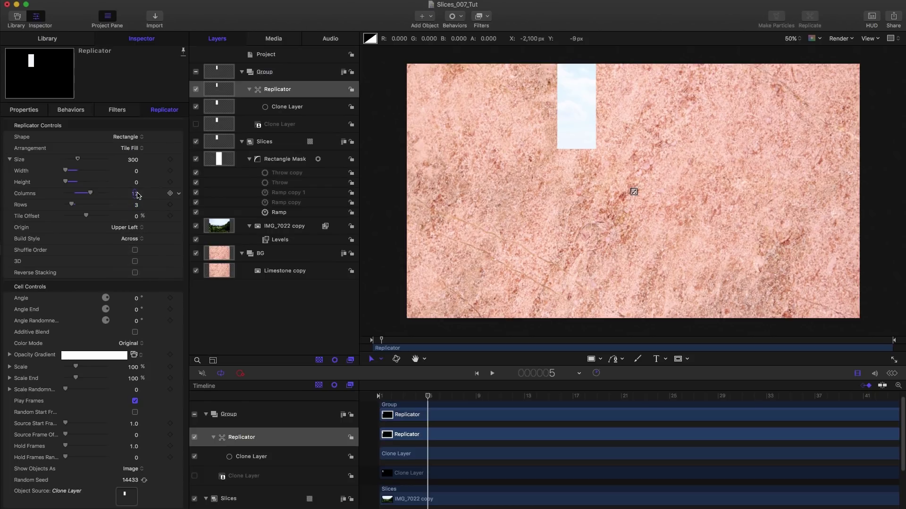
pyautogui.click(132, 239)
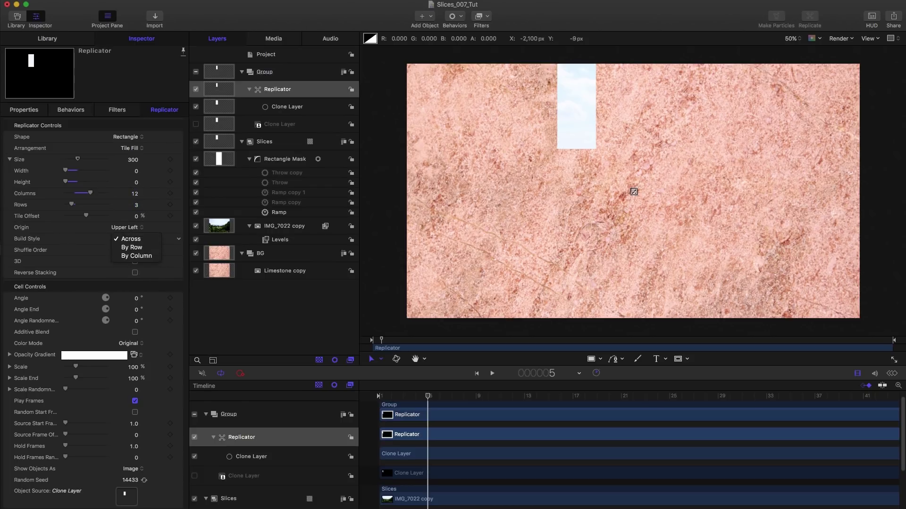
pyautogui.click(143, 248)
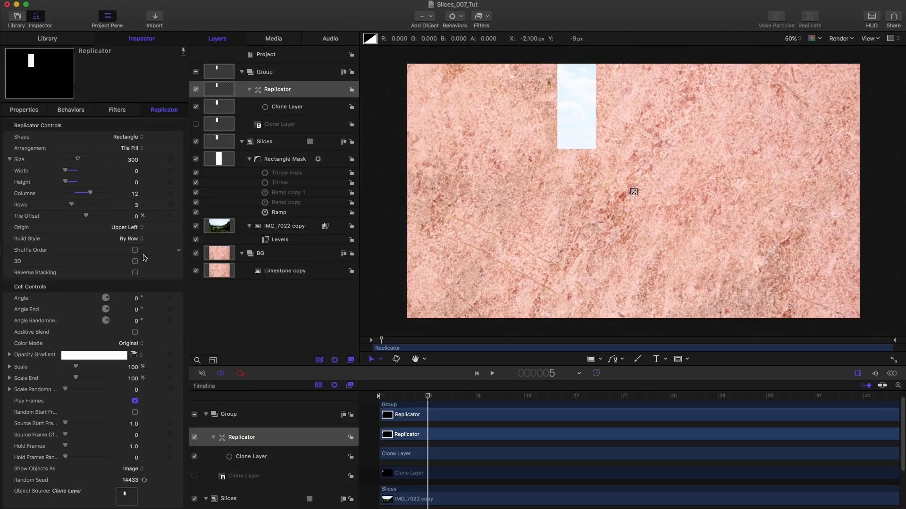
pyautogui.click(135, 401)
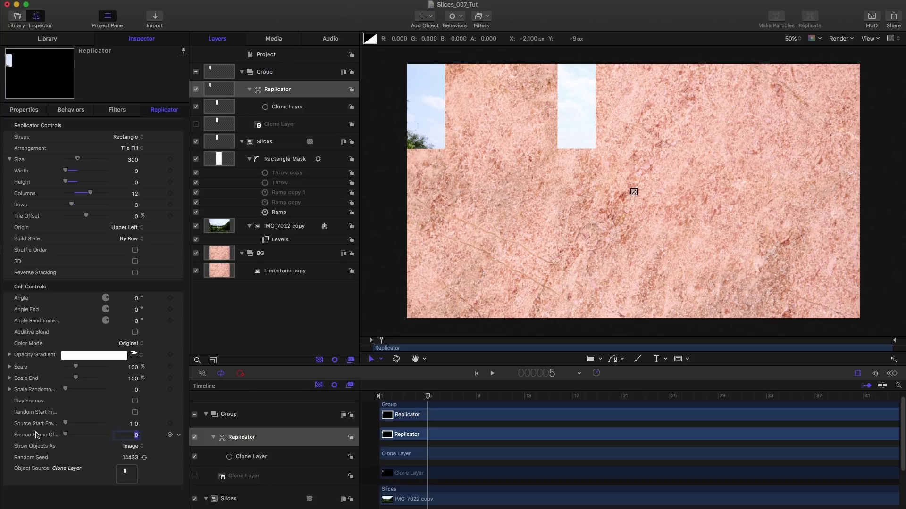
pyautogui.moveTo(189, 425); pyautogui.dragTo(369, 425)
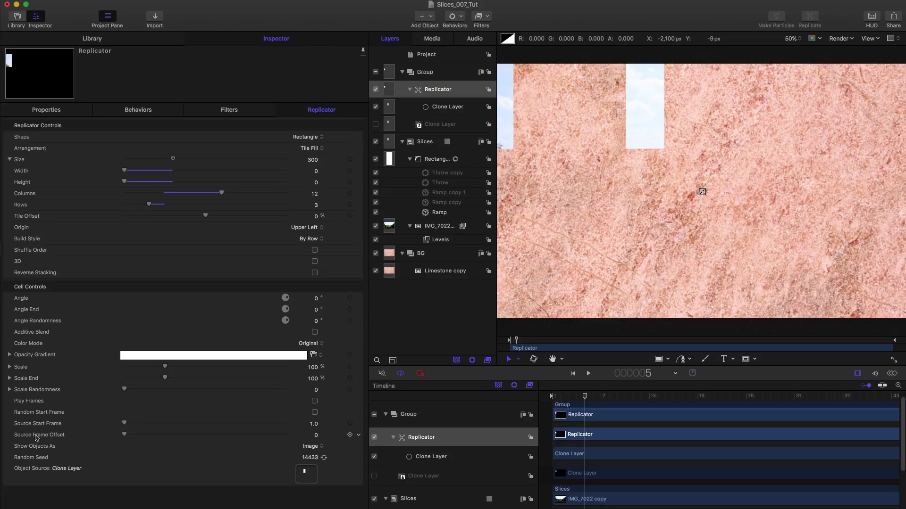
pyautogui.click(315, 434)
pyautogui.write('1')
pyautogui.press('Return')
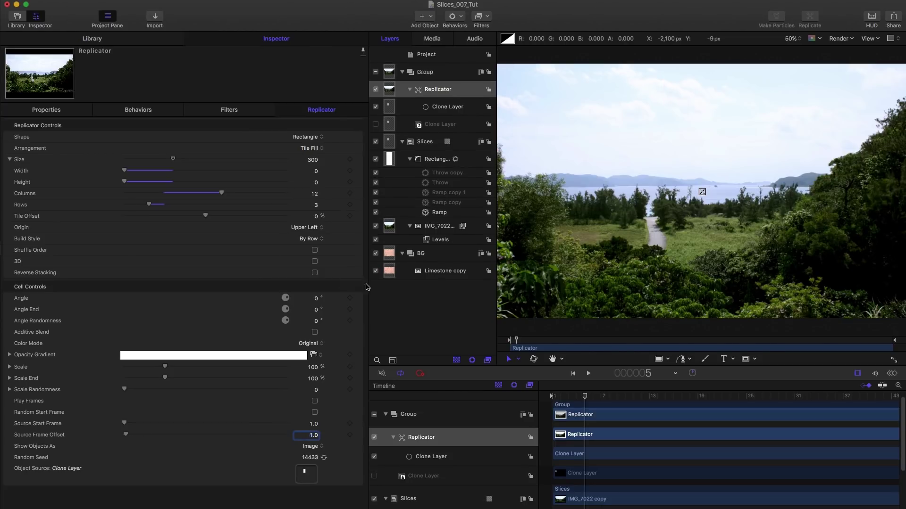
pyautogui.moveTo(369, 287); pyautogui.dragTo(167, 290)
pyautogui.moveTo(434, 397); pyautogui.dragTo(493, 407)
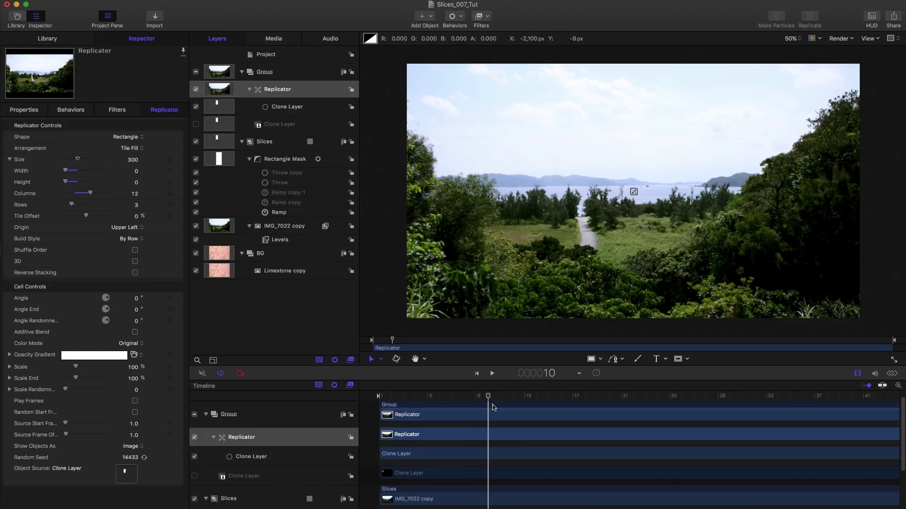
# Resize the Rectangle Mask to width 150 and height 350
pyautogui.click(217, 158)
pyautogui.click(217, 159)
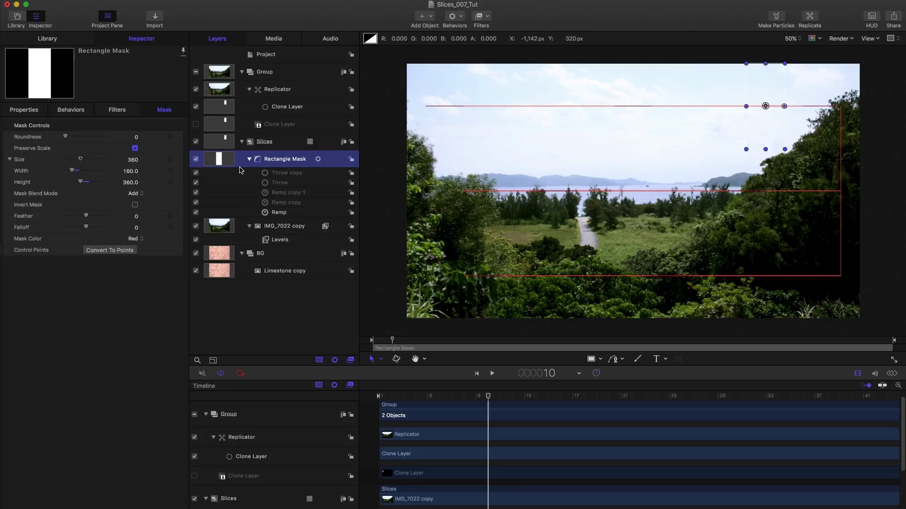
pyautogui.click(132, 172)
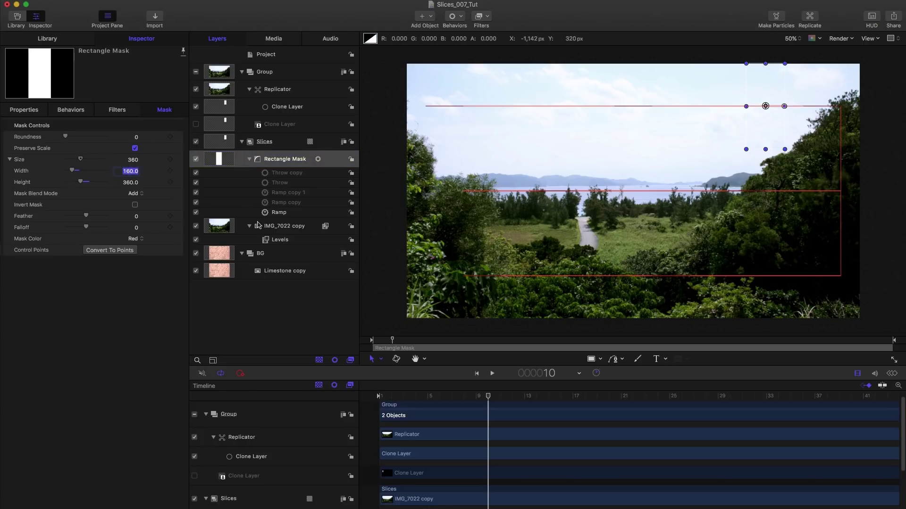
pyautogui.write('150')
pyautogui.press('Return')
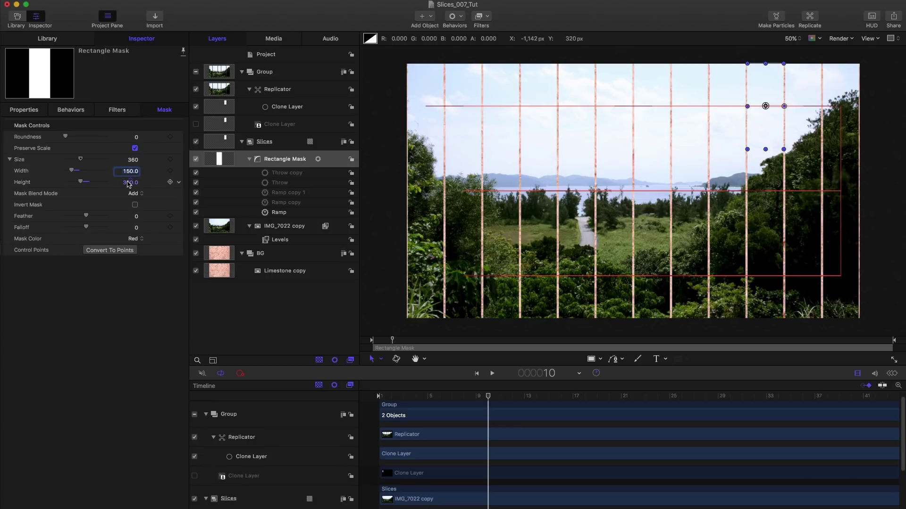
pyautogui.click(128, 183)
pyautogui.write('350.0')
pyautogui.press('Return')
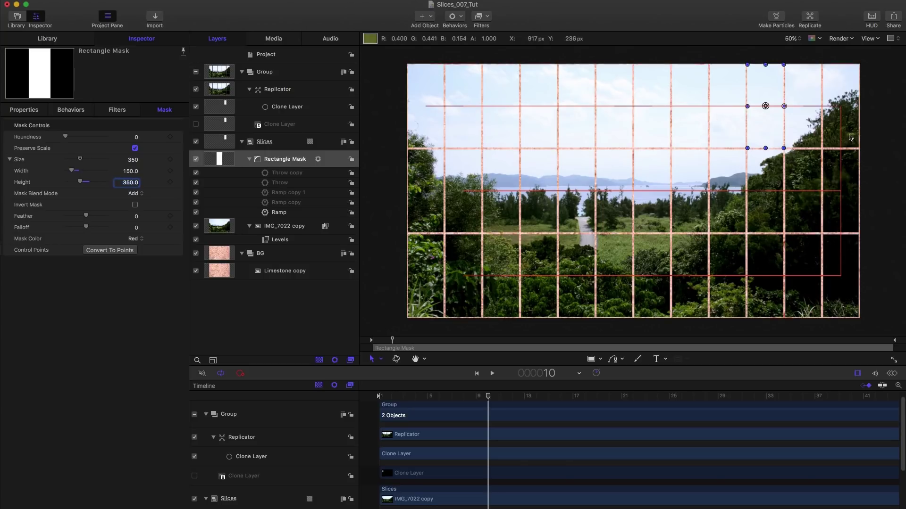
# Add a Sequence Replicator behaviour to the Replicator layer
pyautogui.click(214, 90)
pyautogui.click(459, 17)
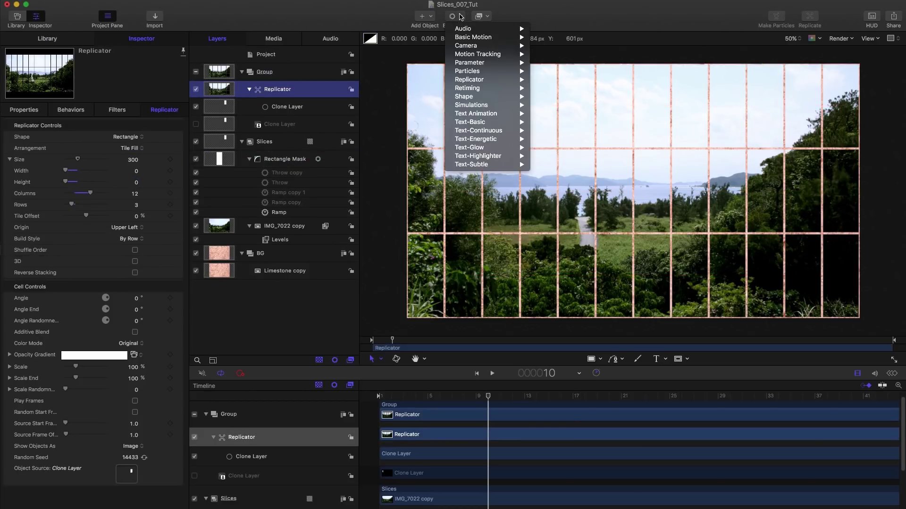
pyautogui.moveTo(479, 82)
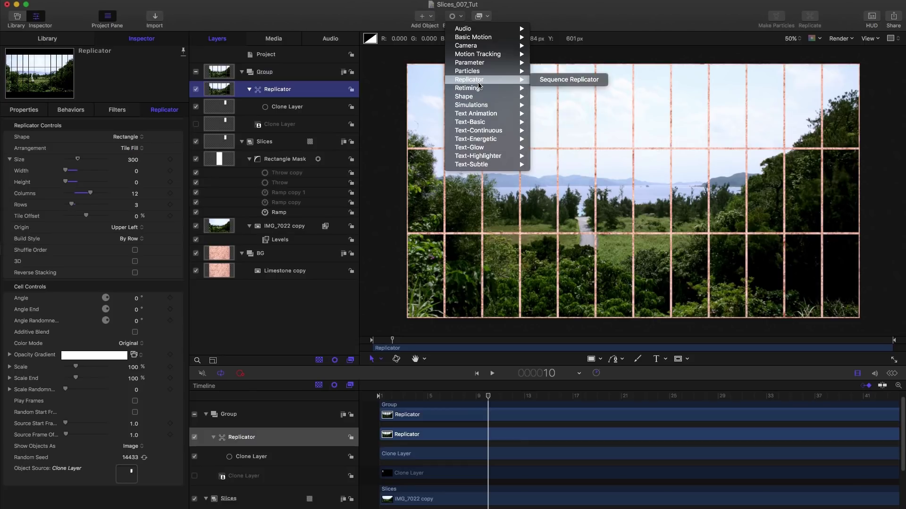
pyautogui.click(573, 80)
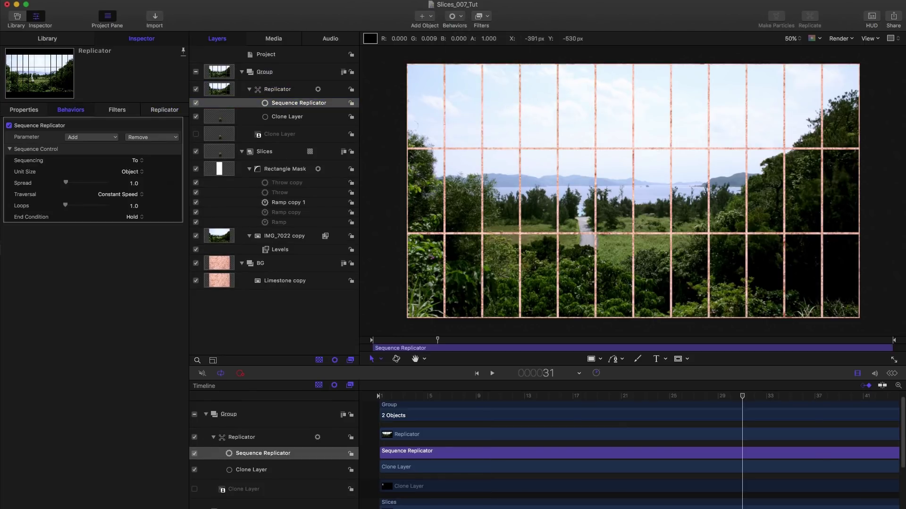
# Trim the Sequence Replicator so it ends around frame 120
pyautogui.hotkey('shift', 'z')
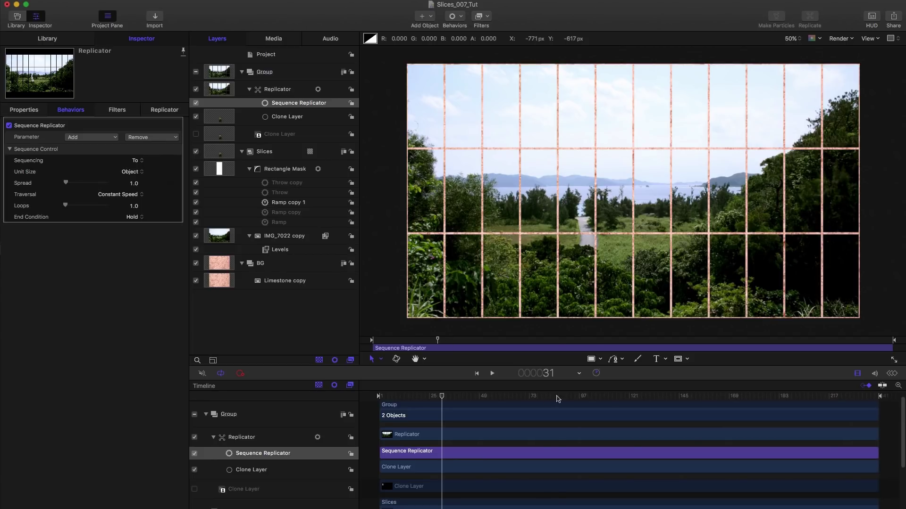
pyautogui.moveTo(557, 398); pyautogui.dragTo(624, 404)
pyautogui.press('o')
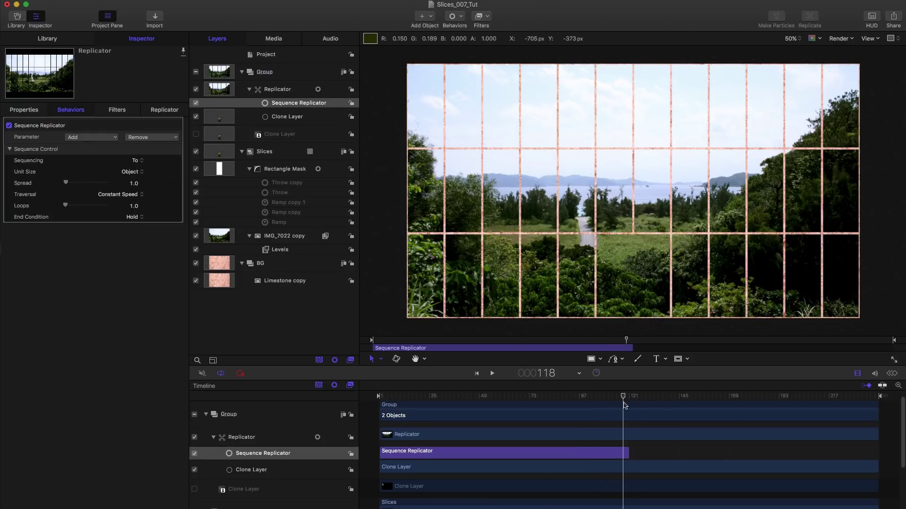
# Add Position and Rotation to the Sequence Replicator and set Sequencing to From
pyautogui.click(70, 137)
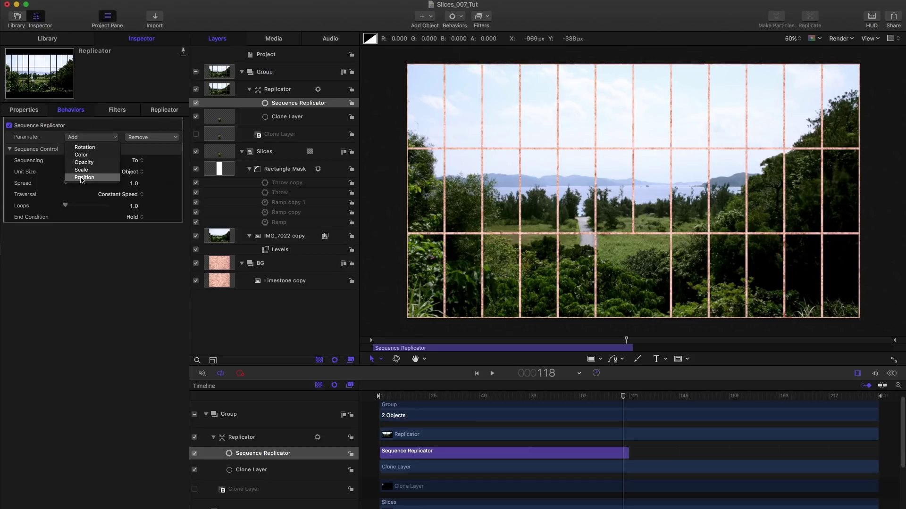
pyautogui.click(84, 178)
pyautogui.click(83, 149)
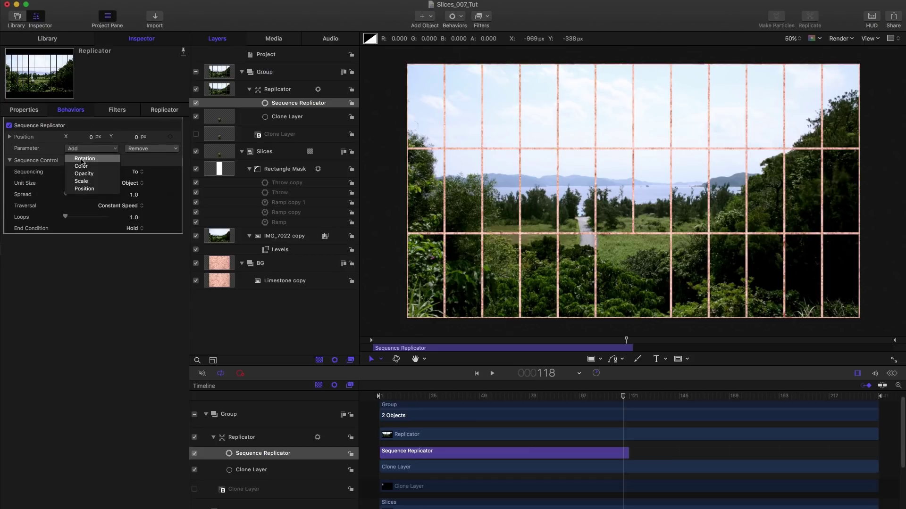
pyautogui.click(84, 158)
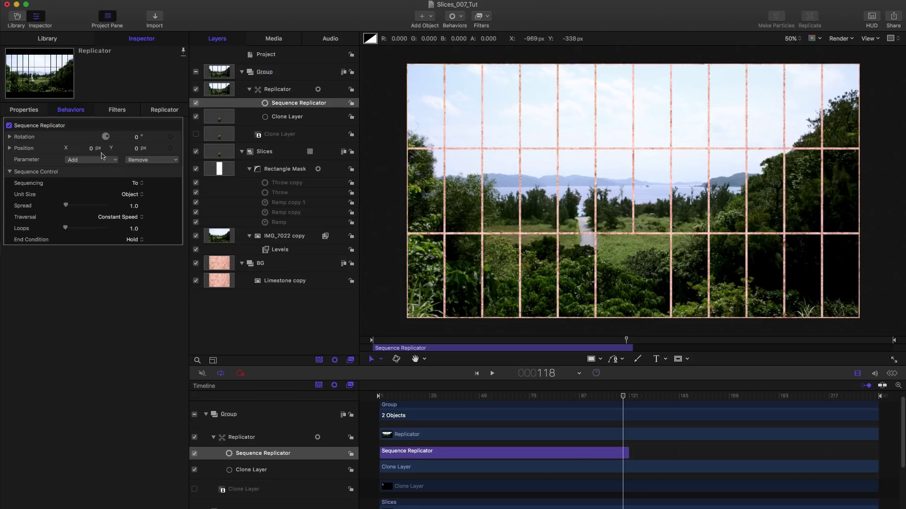
pyautogui.click(19, 148)
pyautogui.click(136, 217)
pyautogui.click(138, 228)
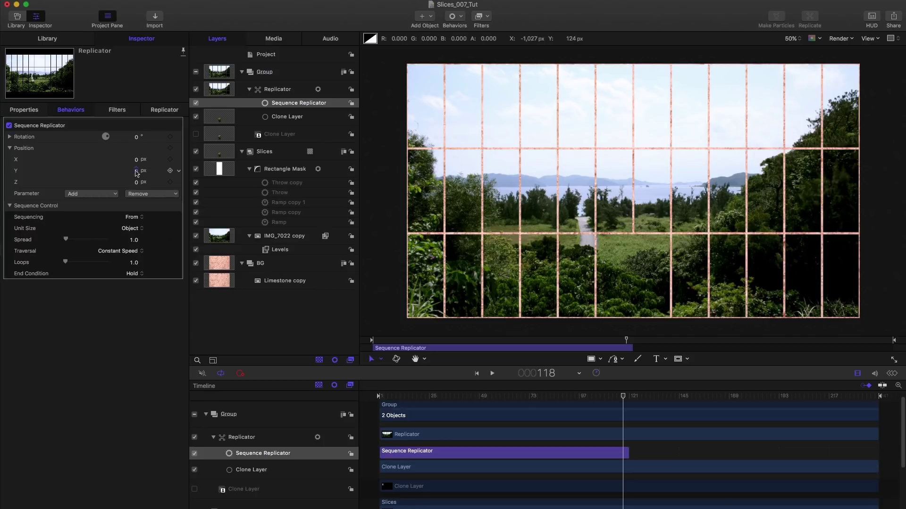
# Start the tiles 1094.16 px below in Y, hide Slices, and preview
pyautogui.press('Home')
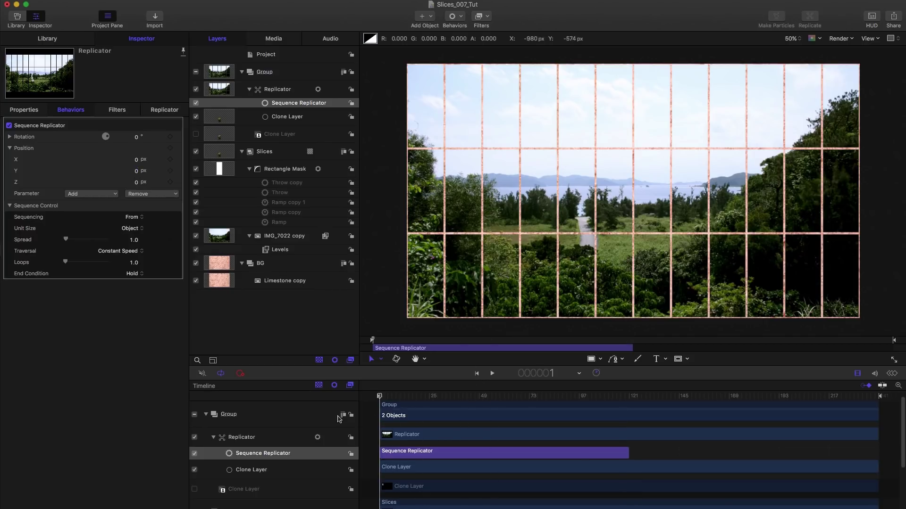
pyautogui.moveTo(134, 171); pyautogui.dragTo(176, 171)
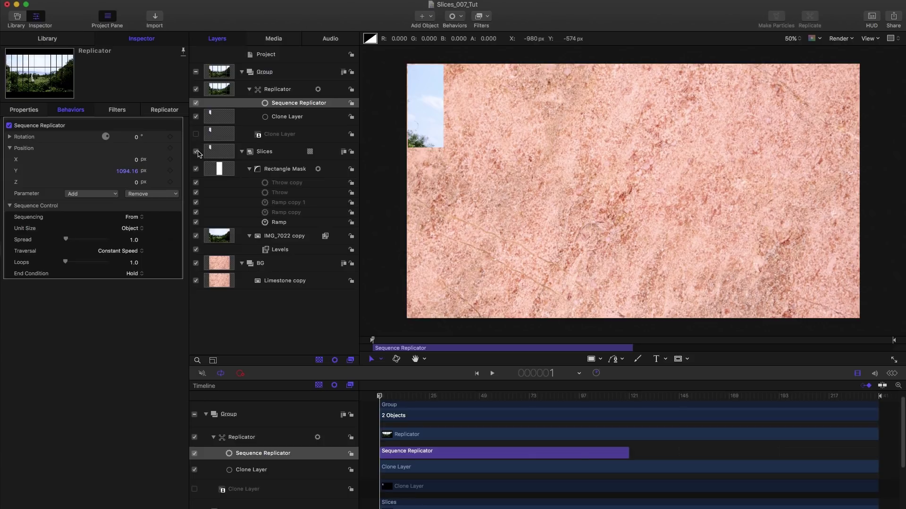
pyautogui.click(196, 151)
pyautogui.press('space')
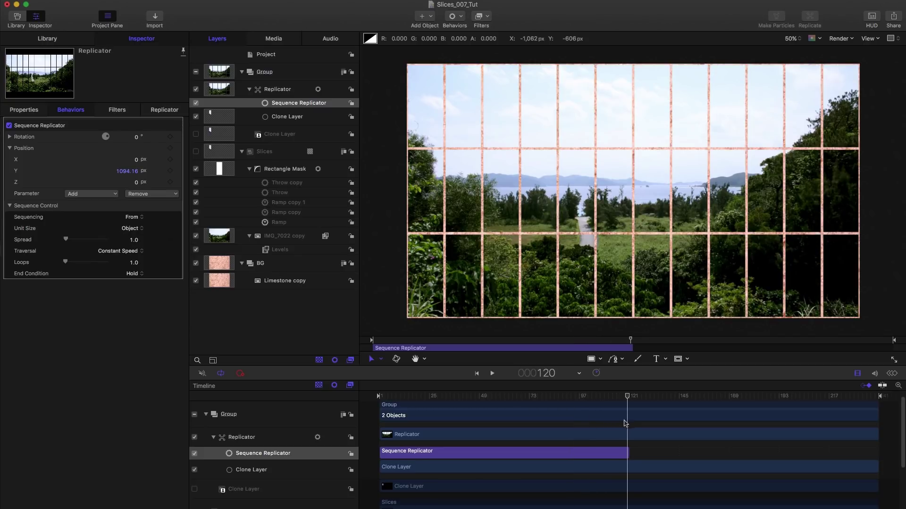
pyautogui.press('Left')
# Set the sequence Traversal to Ease Out and play the result
pyautogui.click(117, 253)
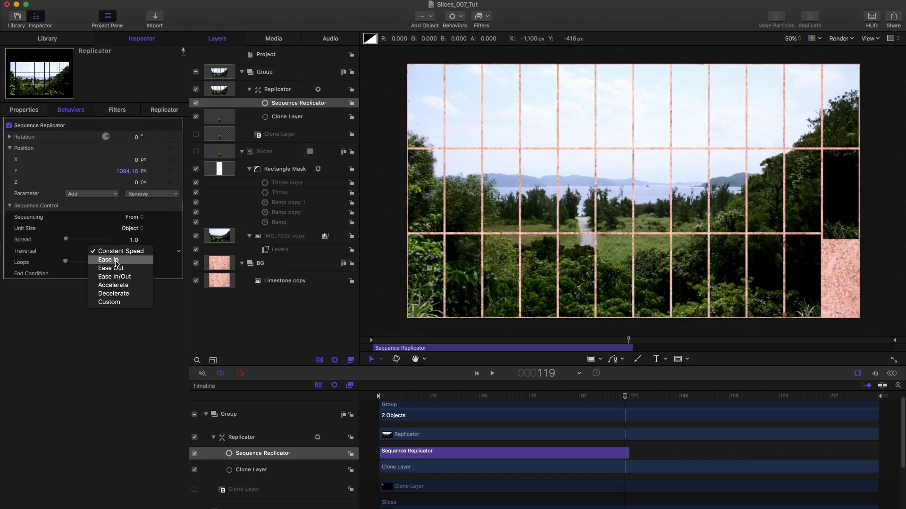
pyautogui.click(118, 270)
pyautogui.press('space')
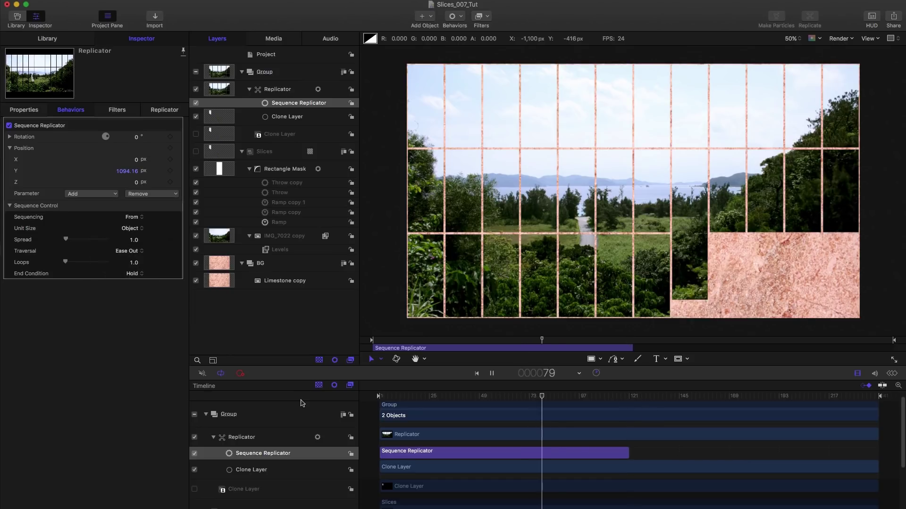
pyautogui.press('space')
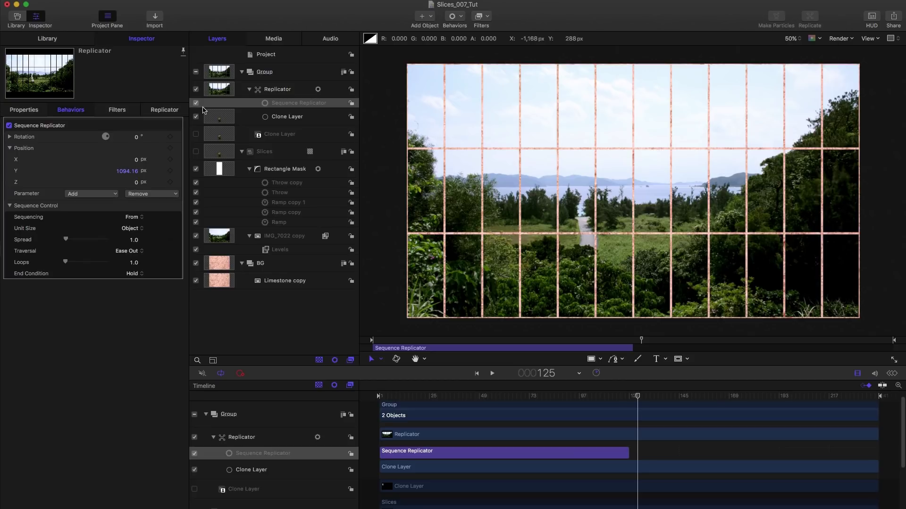
# Give the sequenced tiles a 45° X rotation and Position Z 1000
pyautogui.click(10, 137)
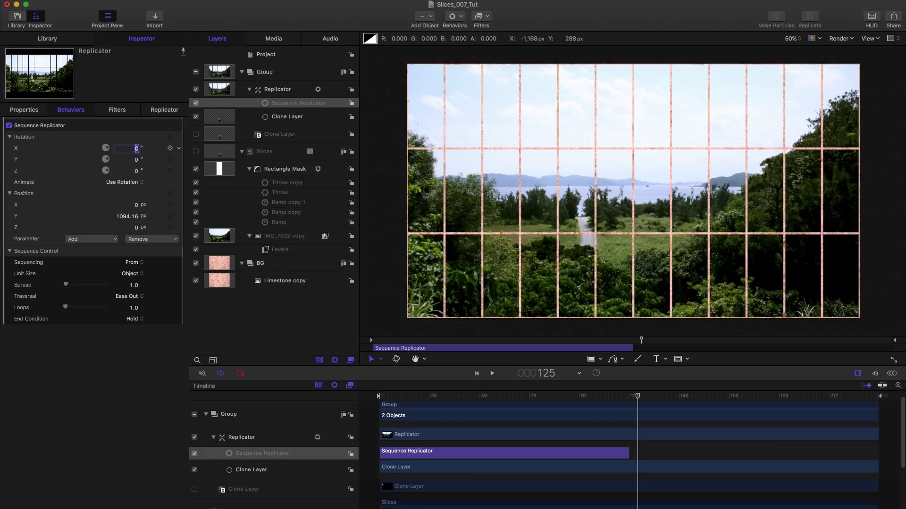
pyautogui.click(136, 227)
pyautogui.write('1000')
pyautogui.press('Return')
pyautogui.moveTo(638, 396); pyautogui.dragTo(485, 396)
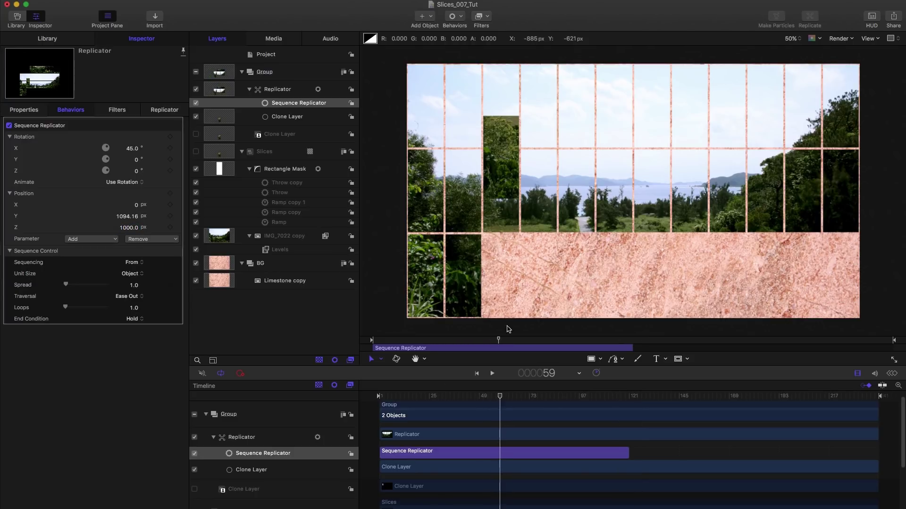
# Enable 3D on the Replicator and preview the tiles settling into the grid
pyautogui.click(224, 91)
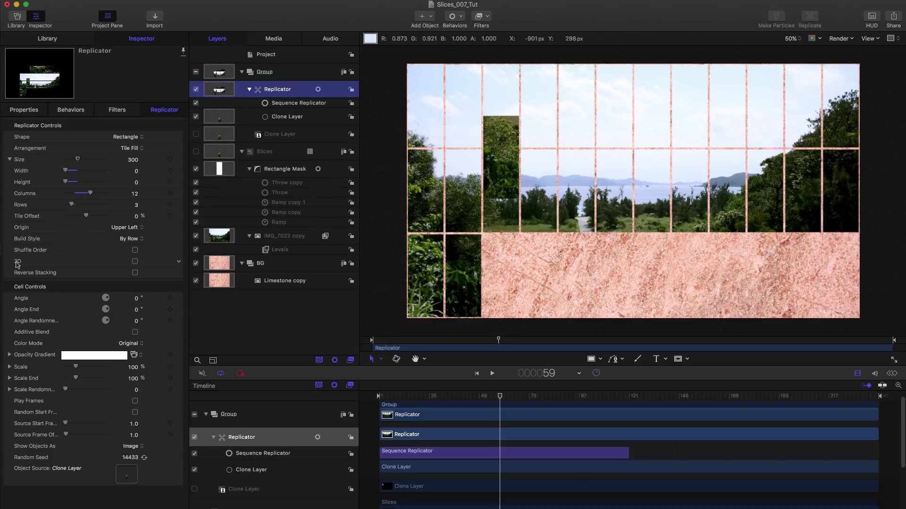
pyautogui.click(135, 262)
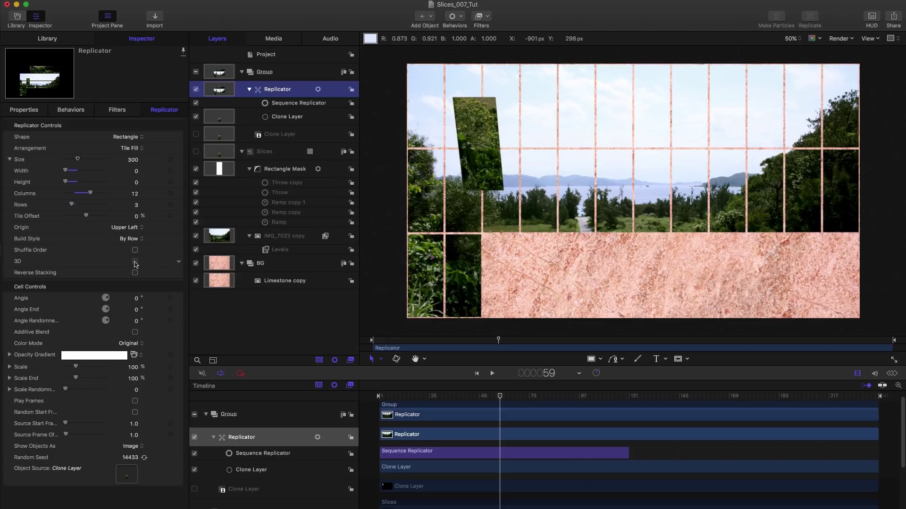
pyautogui.click(501, 399)
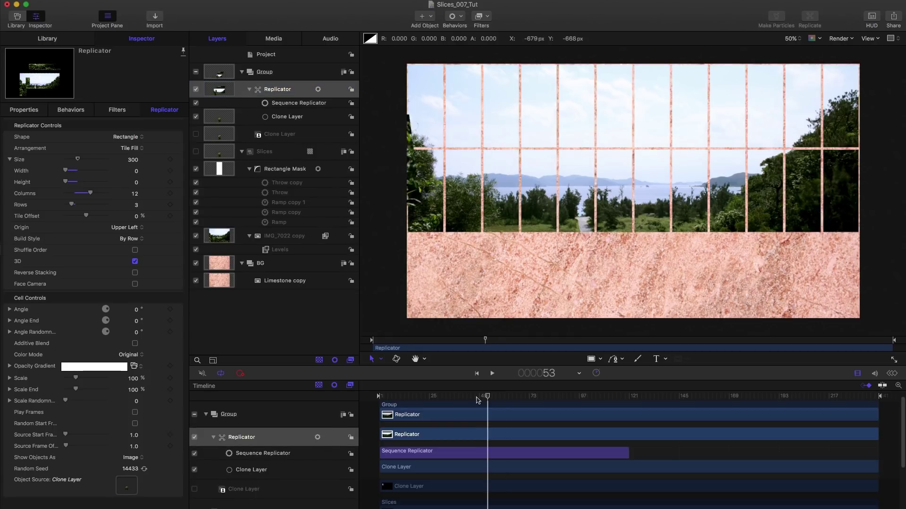
pyautogui.moveTo(504, 400); pyautogui.dragTo(529, 422)
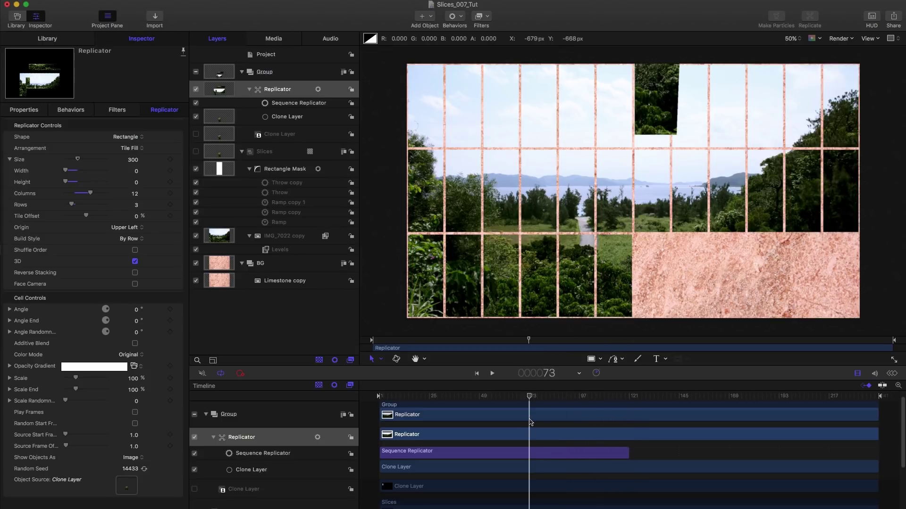
# Turn on the lock icons for the Slices and BG group rows
pyautogui.click(351, 152)
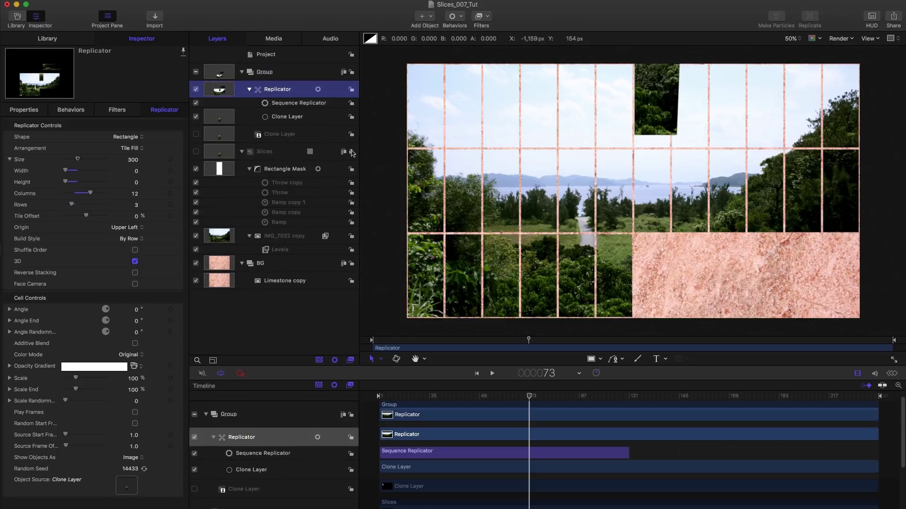
pyautogui.click(352, 264)
# Add a 3D camera rotated 16° X and 13° Y at Position Y -71
pyautogui.click(430, 15)
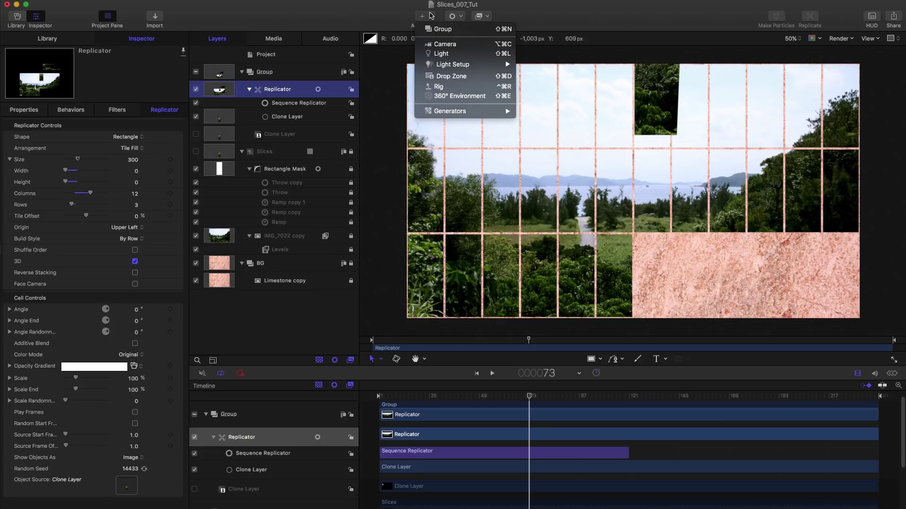
pyautogui.click(443, 46)
pyautogui.click(542, 89)
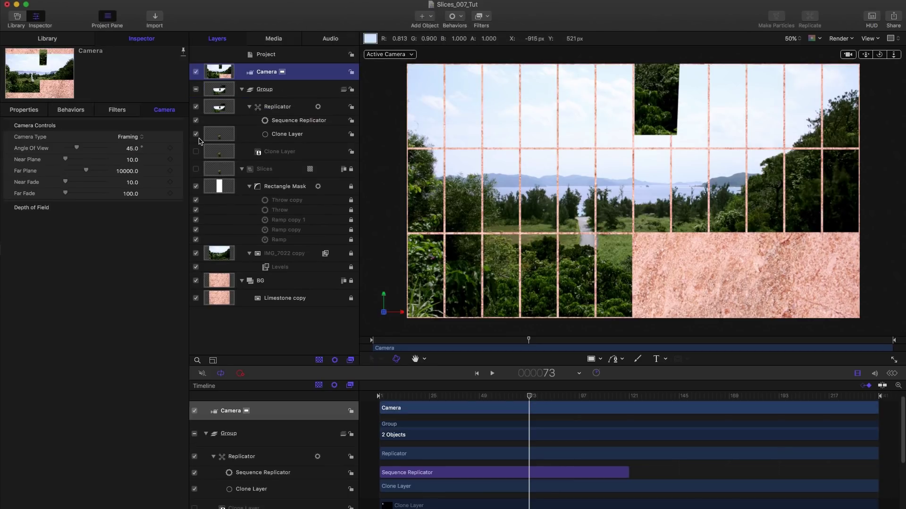
pyautogui.click(24, 110)
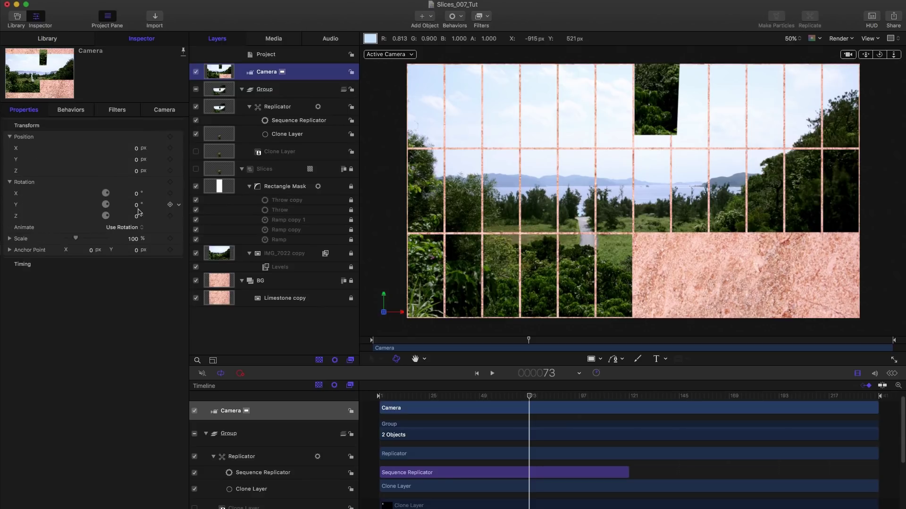
pyautogui.moveTo(133, 205)
pyautogui.mouseDown()
pyautogui.moveTo(143, 205)
pyautogui.moveTo(141, 193)
pyautogui.mouseUp()
pyautogui.moveTo(135, 159)
pyautogui.mouseDown()
pyautogui.moveTo(147, 171)
pyautogui.moveTo(142, 152)
pyautogui.mouseUp()
# Play the camera view from the start, then unlock the Slices group
pyautogui.press('Home')
pyautogui.press('space')
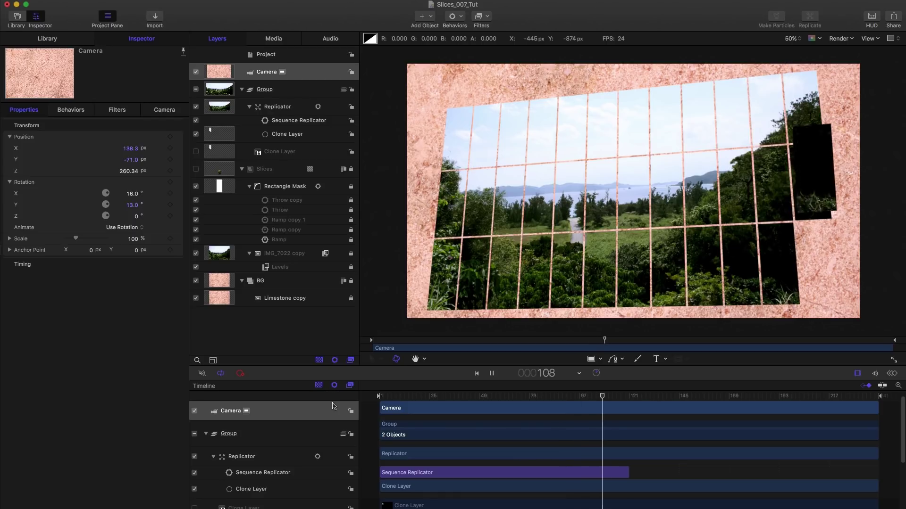
pyautogui.press('space')
pyautogui.click(218, 258)
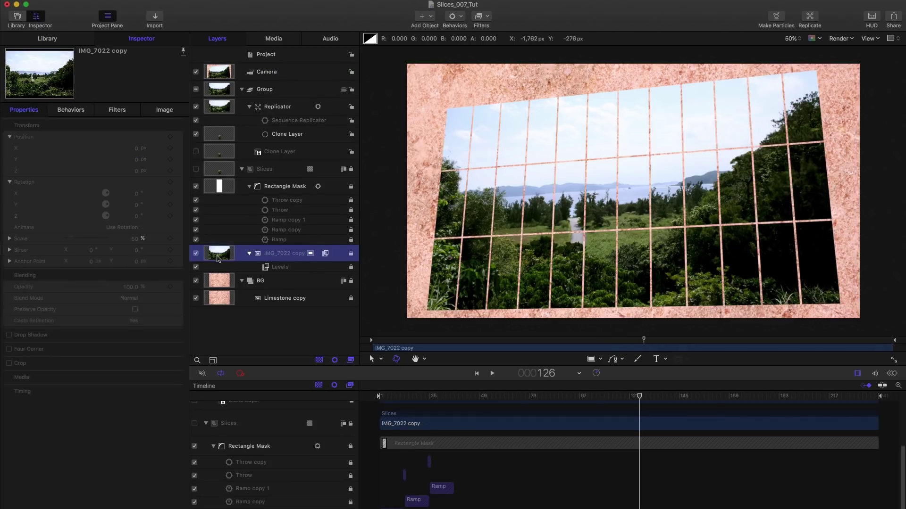
pyautogui.click(351, 170)
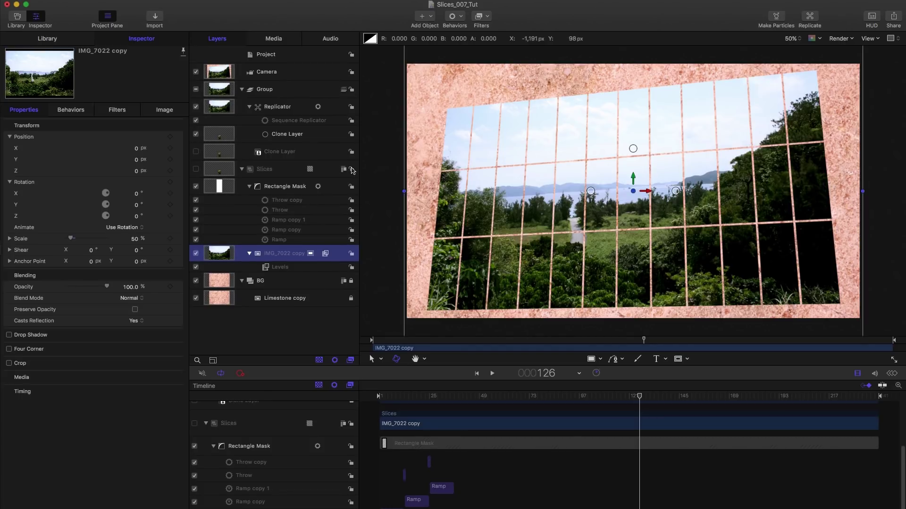
# Type the two-line title 'SLICES' / '& TILES' on the photo, enlarge it and raise its baseline
pyautogui.click(655, 359)
pyautogui.click(524, 183)
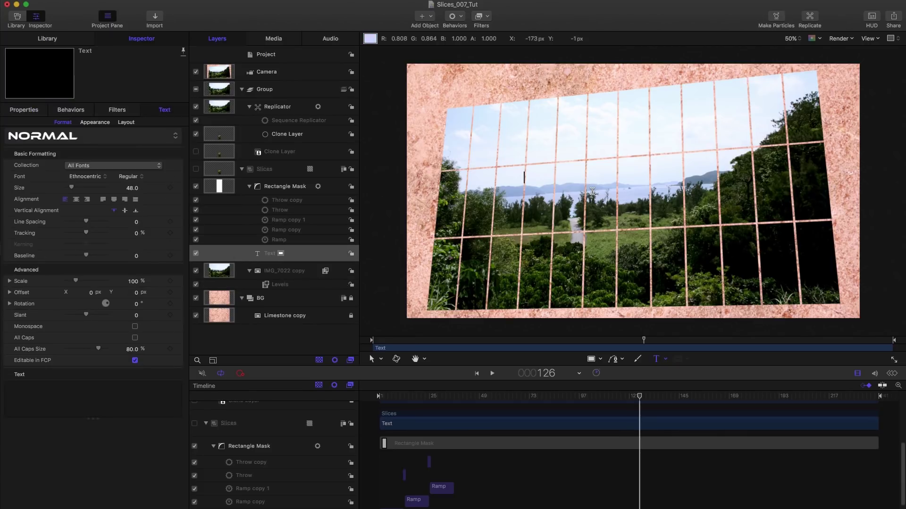
pyautogui.write('SLICES')
pyautogui.press('Return')
pyautogui.write('& TILES')
pyautogui.press('super+a')
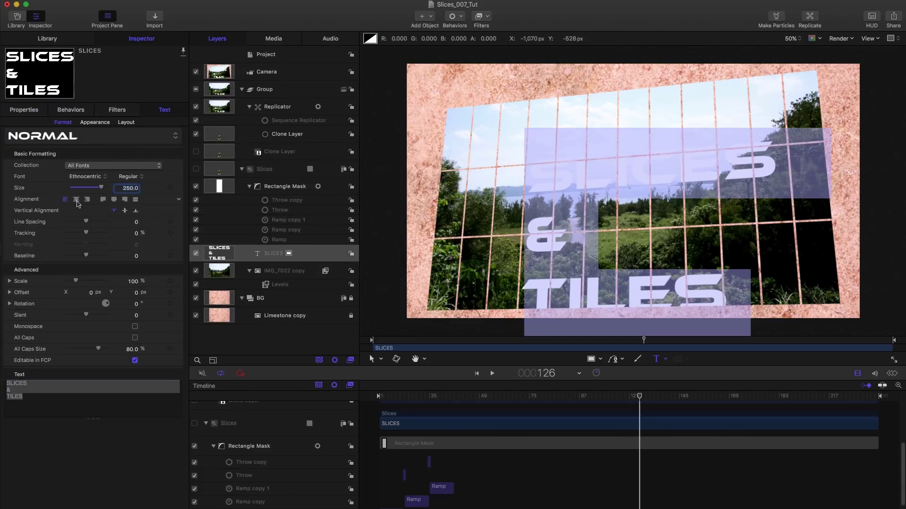
pyautogui.click(23, 109)
pyautogui.rightClick(79, 132)
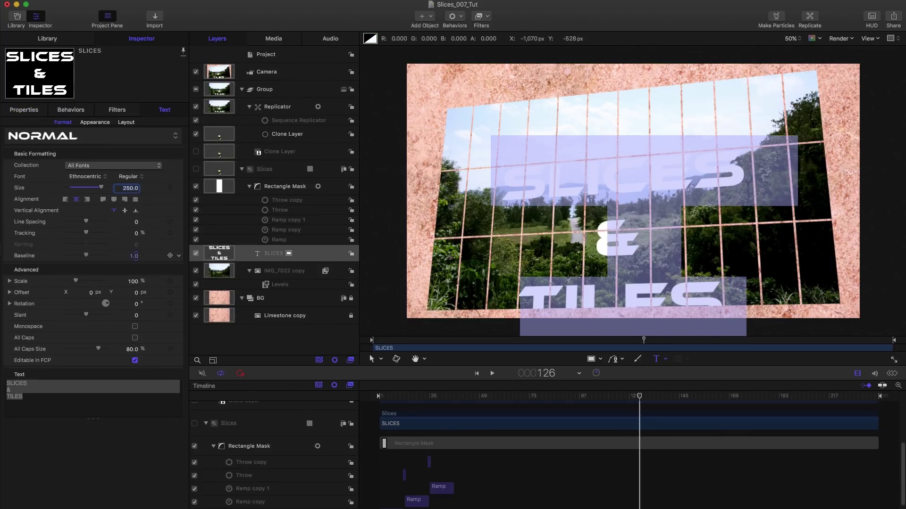
pyautogui.moveTo(128, 256); pyautogui.dragTo(133, 256)
# Give the title a dark grey-blue outline and preview the tiles animating beneath it
pyautogui.click(95, 122)
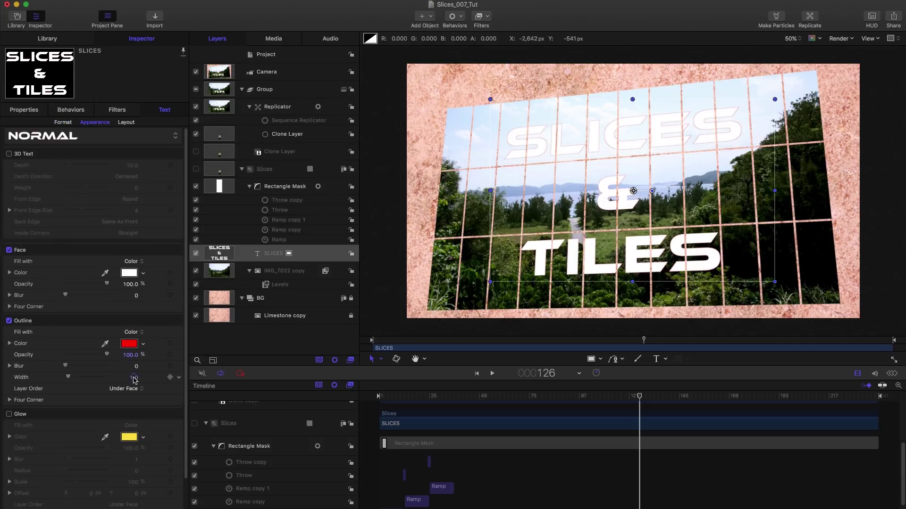
pyautogui.click(128, 343)
pyautogui.click(542, 194)
pyautogui.click(269, 272)
pyautogui.click(240, 178)
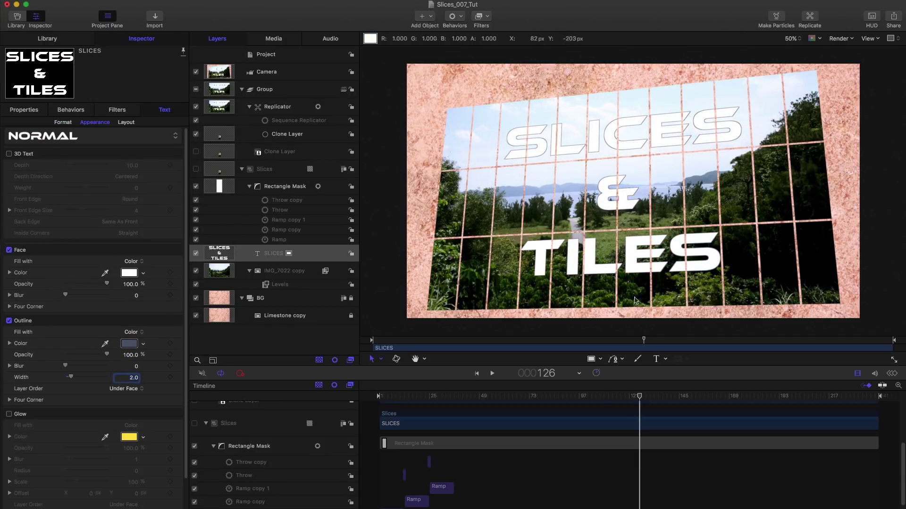
pyautogui.click(485, 400)
pyautogui.moveTo(472, 401); pyautogui.dragTo(510, 421)
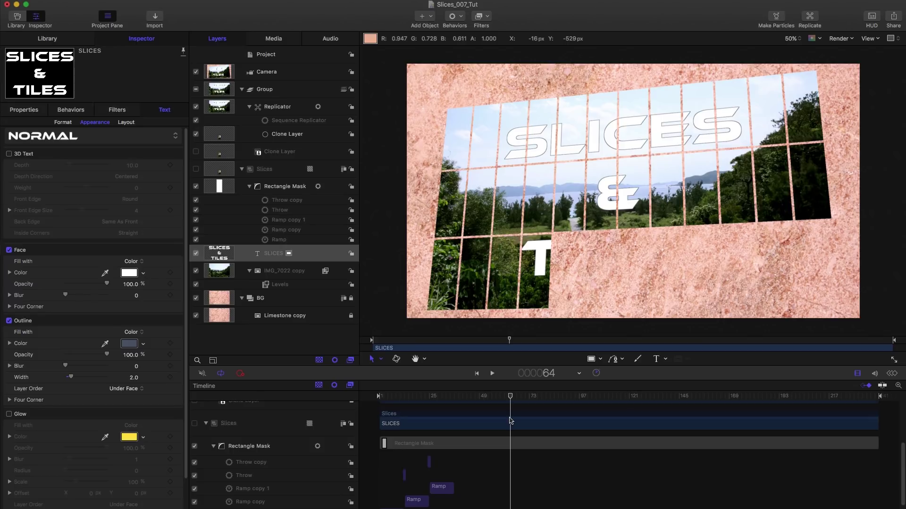
# Set the Replicator's Angle Randomness to 12 and enable Drop Shadow on the Clone Layer
pyautogui.click(220, 106)
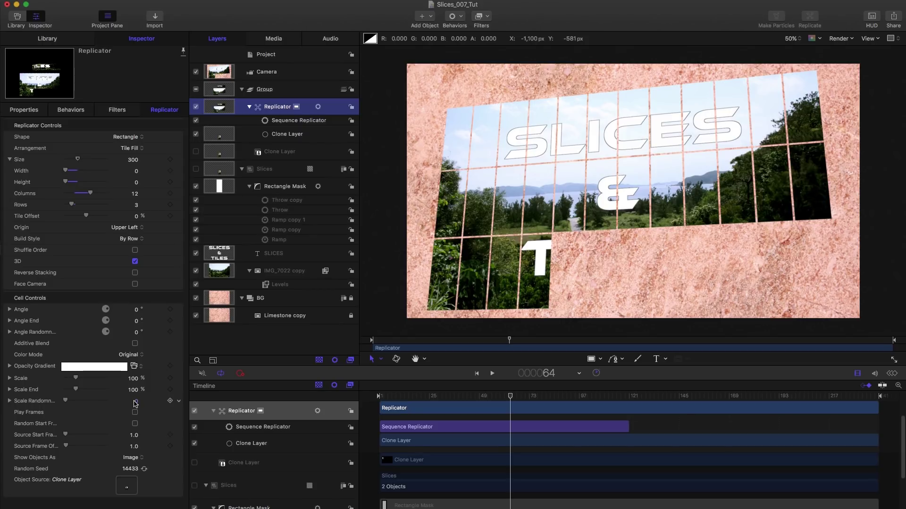
pyautogui.click(137, 332)
pyautogui.write('12')
pyautogui.press('Return')
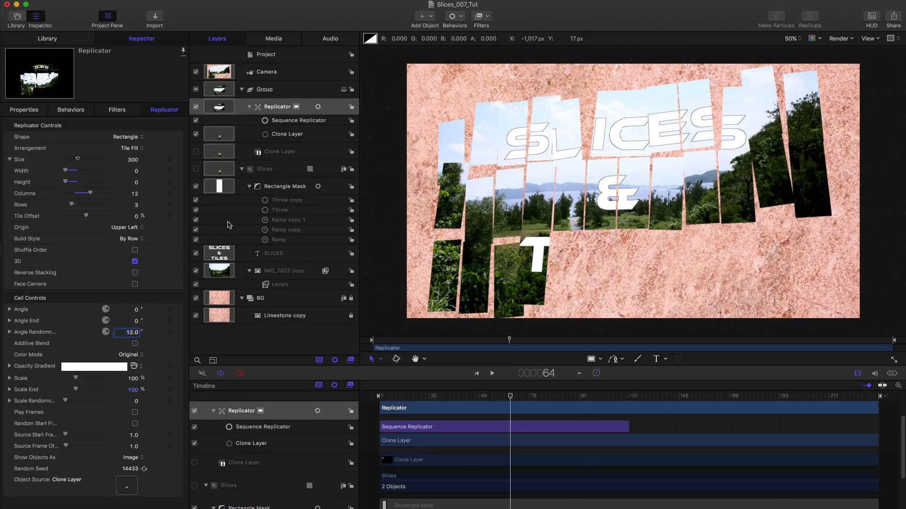
pyautogui.click(219, 149)
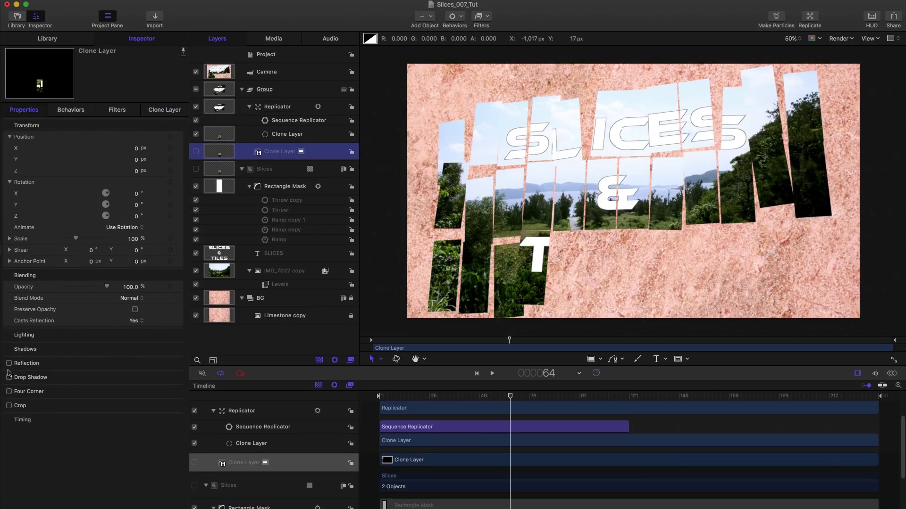
pyautogui.click(9, 377)
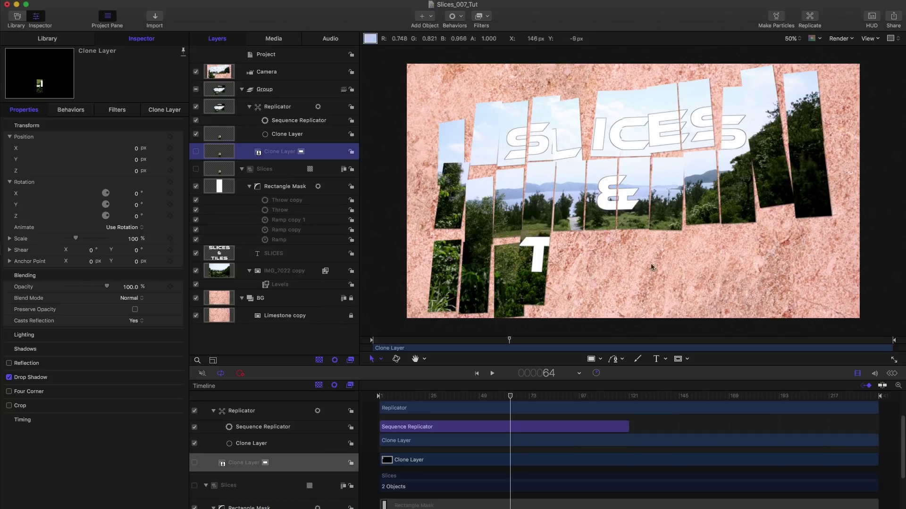
# Attach a Ramp parameter behavior to the Replicator's Angle Randomness
pyautogui.click(629, 396)
pyautogui.click(629, 409)
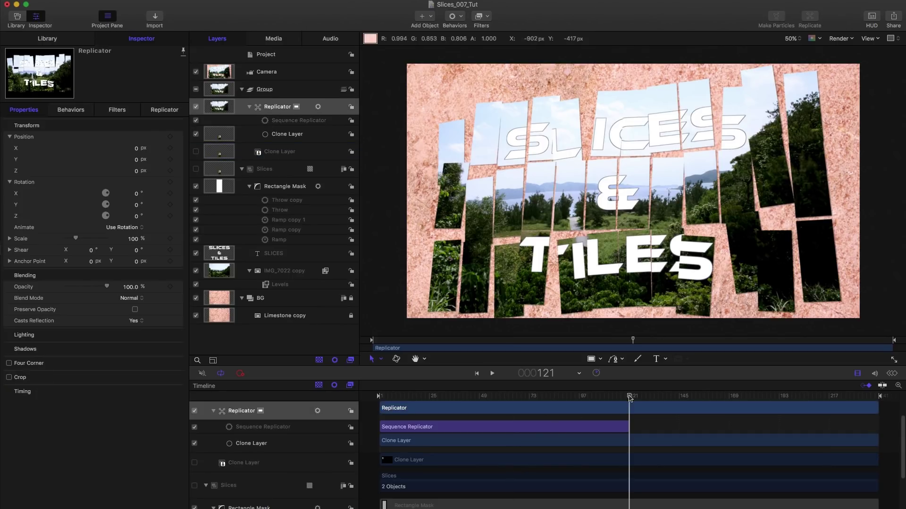
pyautogui.click(174, 113)
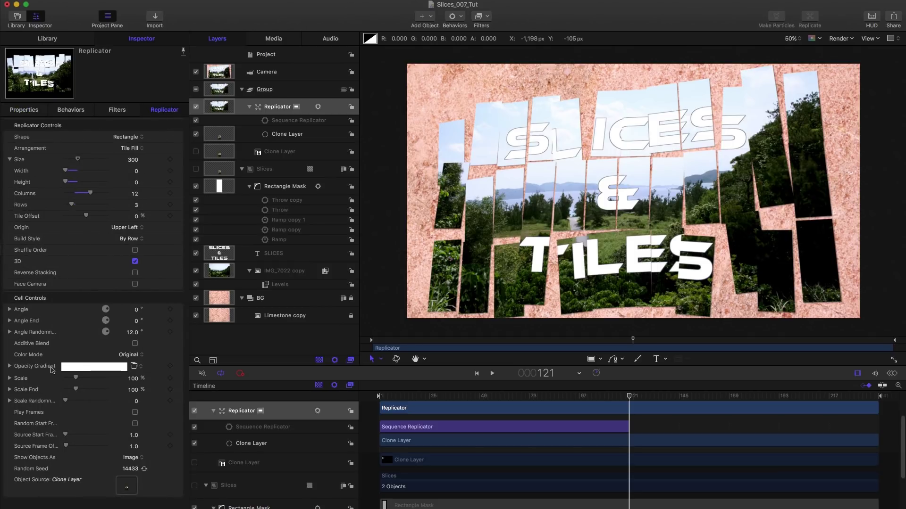
pyautogui.click(178, 332)
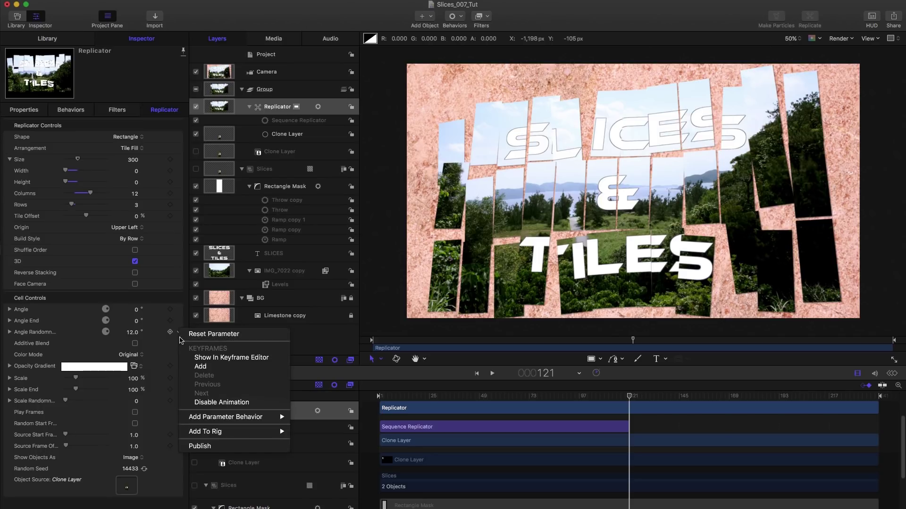
pyautogui.moveTo(246, 417)
pyautogui.click(310, 498)
# Set Angle Randomness to 0 and the Ramp's Start Value to 12
pyautogui.click(196, 148)
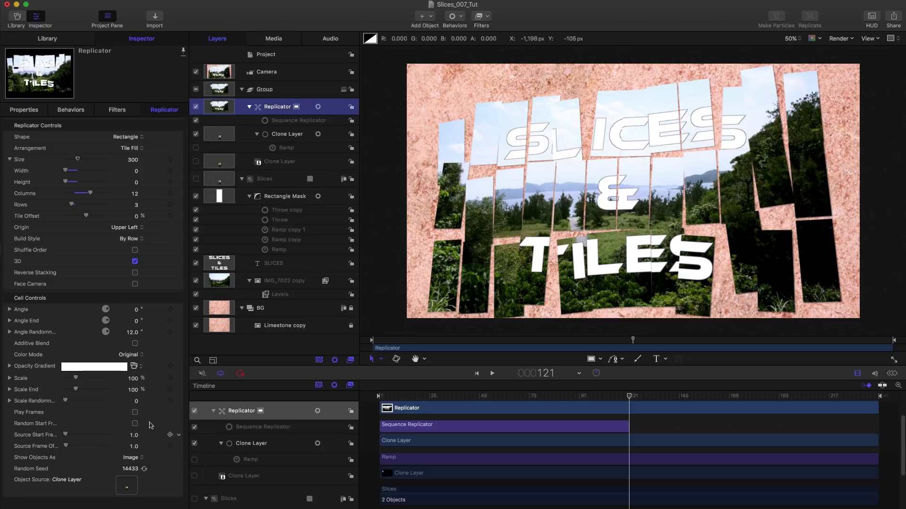
pyautogui.doubleClick(133, 333)
pyautogui.write('0')
pyautogui.press('Return')
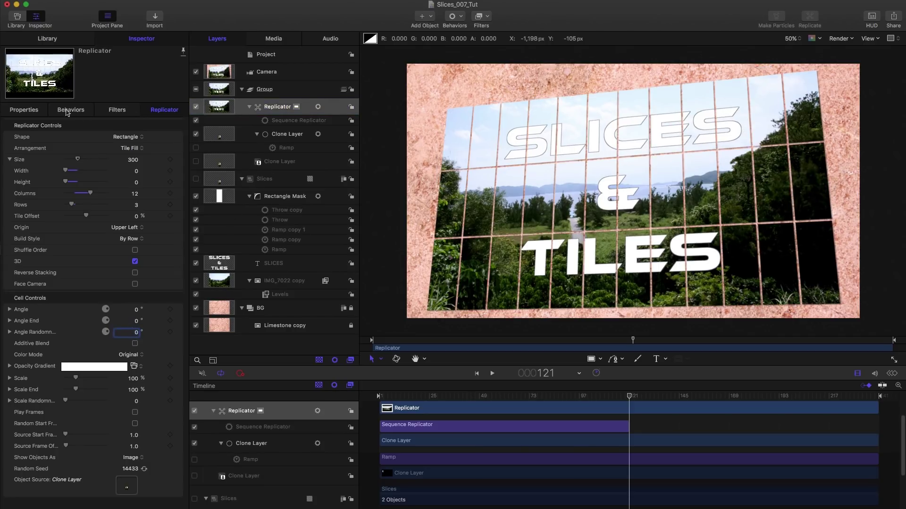
pyautogui.click(70, 110)
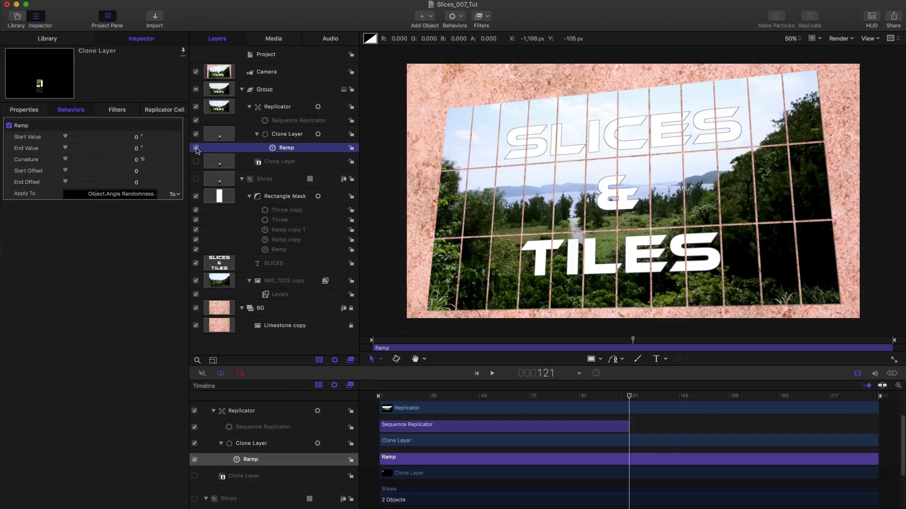
pyautogui.click(136, 137)
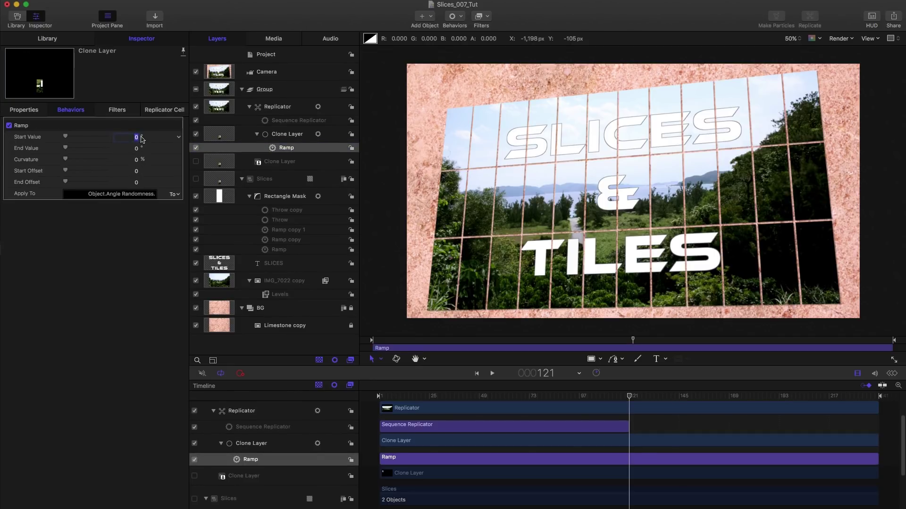
pyautogui.write('12')
pyautogui.press('Return')
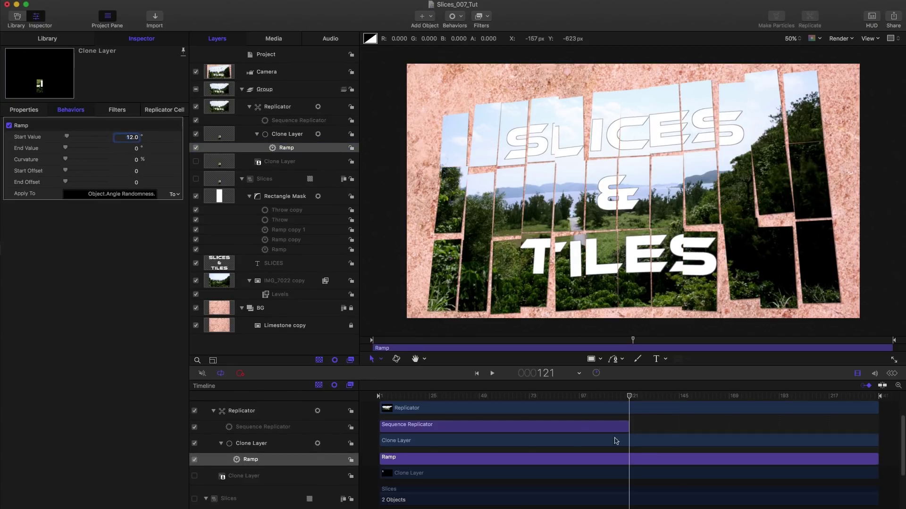
# End the Ramp at frame 120 with Start Offset 50, then play the animation
pyautogui.click(628, 399)
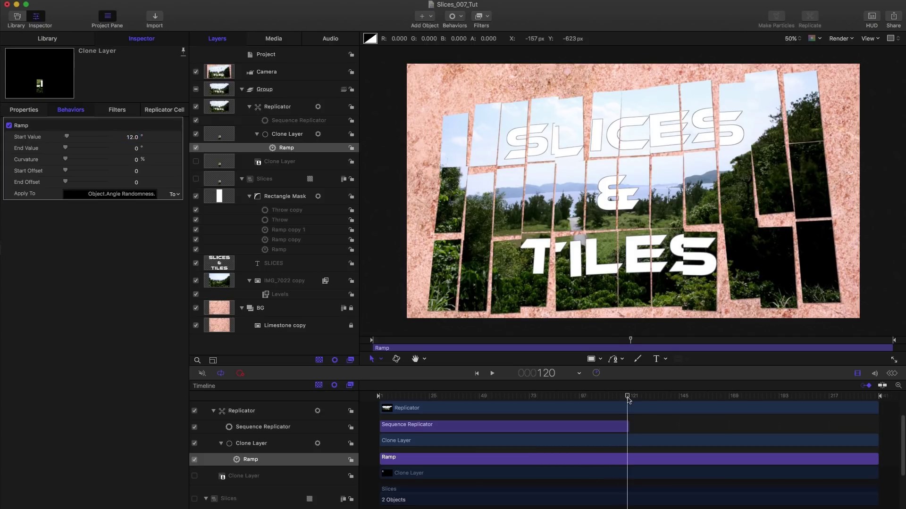
pyautogui.press('o')
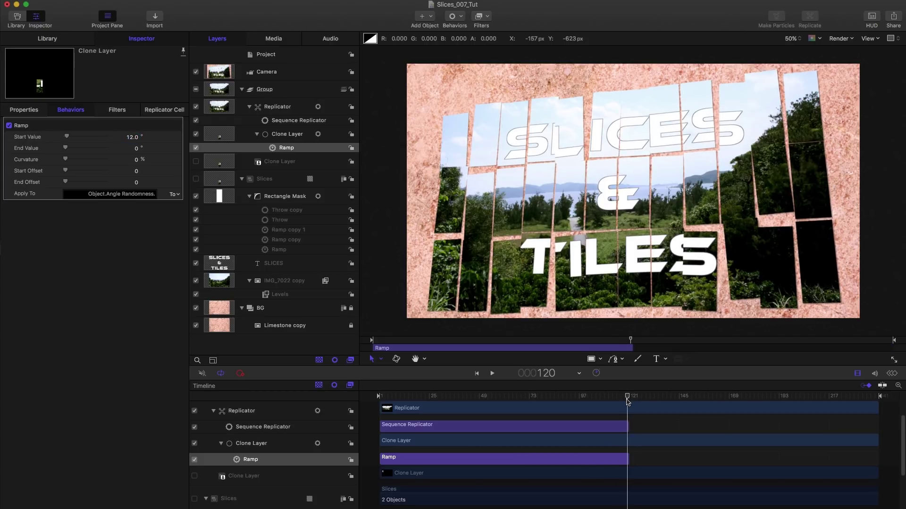
pyautogui.moveTo(619, 397); pyautogui.dragTo(530, 416)
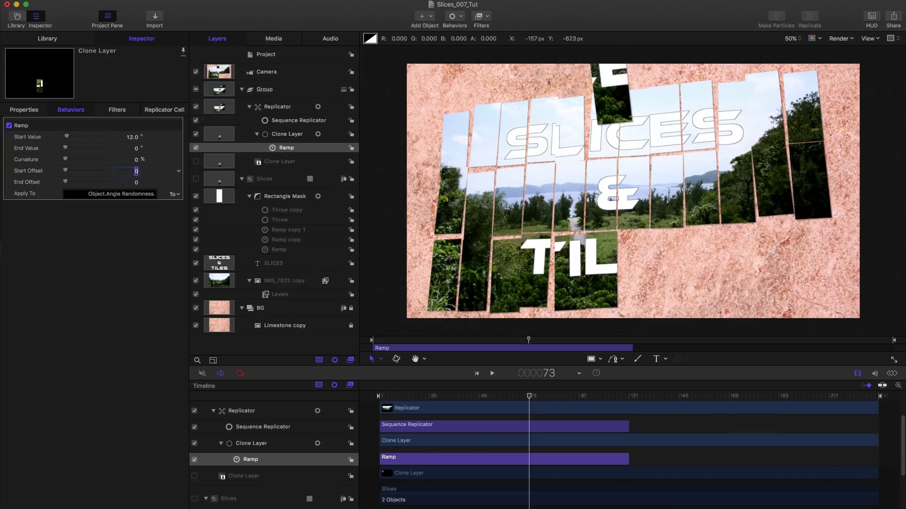
pyautogui.press('Return')
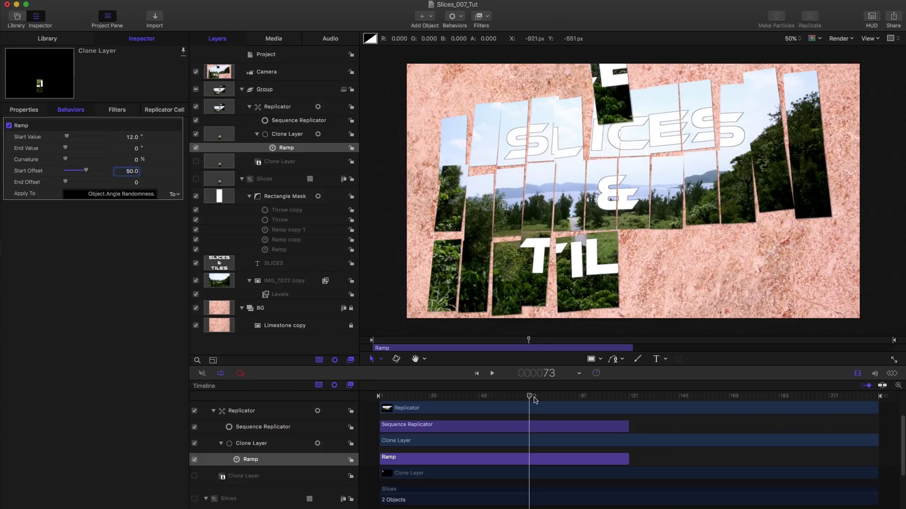
pyautogui.moveTo(532, 401); pyautogui.dragTo(372, 430)
pyautogui.press('space')
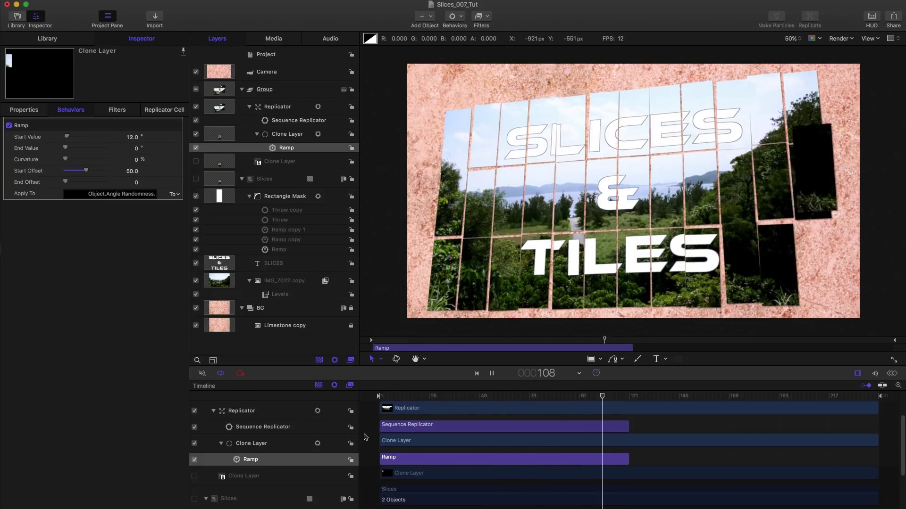
pyautogui.press('space')
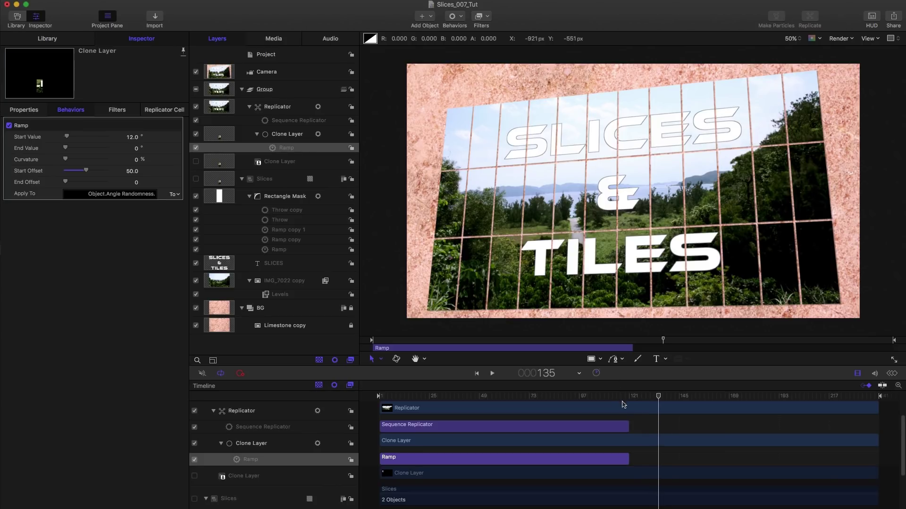
# Apply the Stylize > Extrude filter to the Clone Layer
pyautogui.moveTo(625, 400); pyautogui.dragTo(548, 397)
pyautogui.click(217, 162)
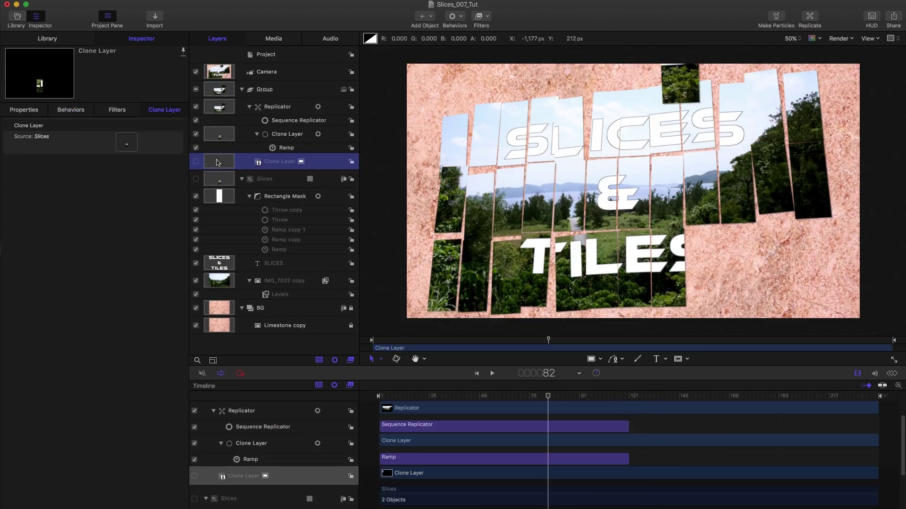
pyautogui.click(486, 17)
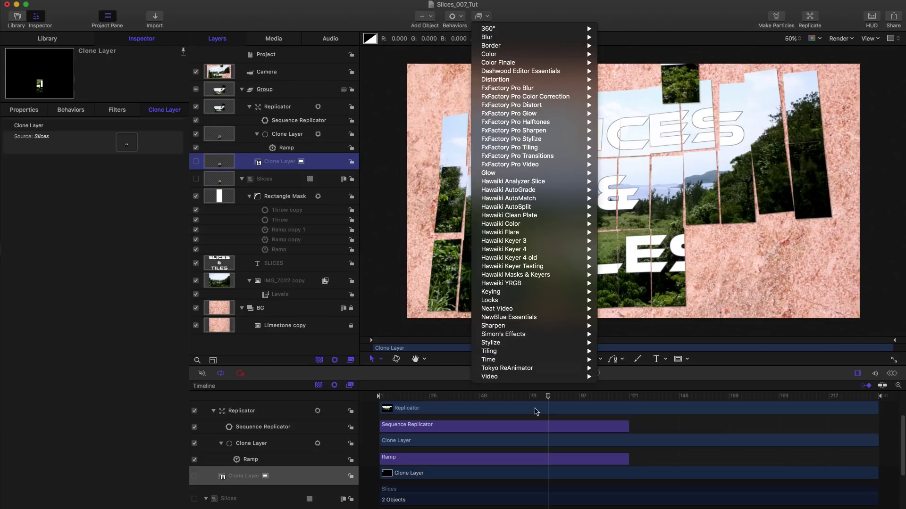
pyautogui.moveTo(542, 343)
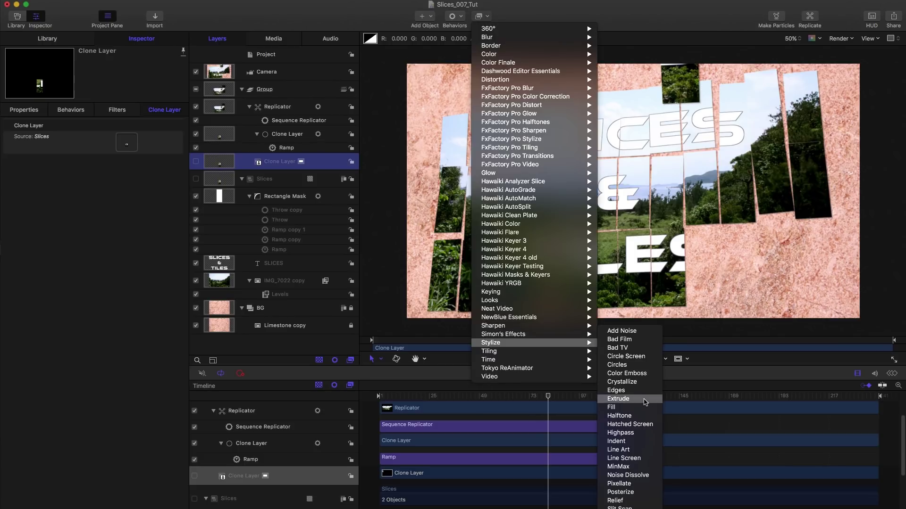
pyautogui.click(618, 399)
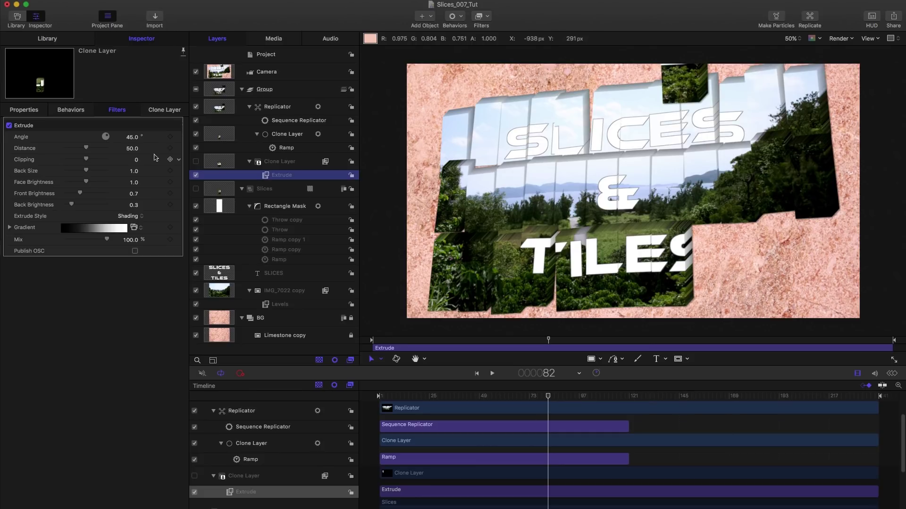
# Set the Extrude style to Gradient, Distance 1 and Back Size 0.99
pyautogui.click(127, 217)
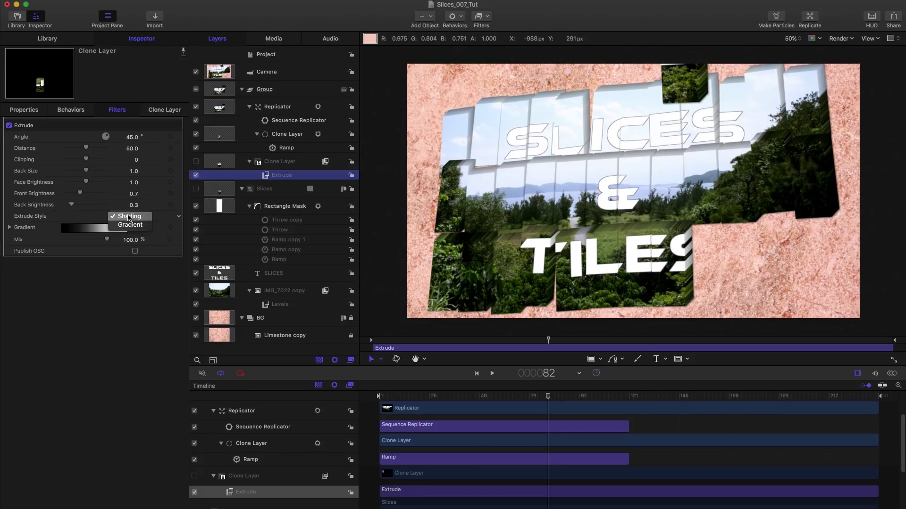
pyautogui.click(131, 227)
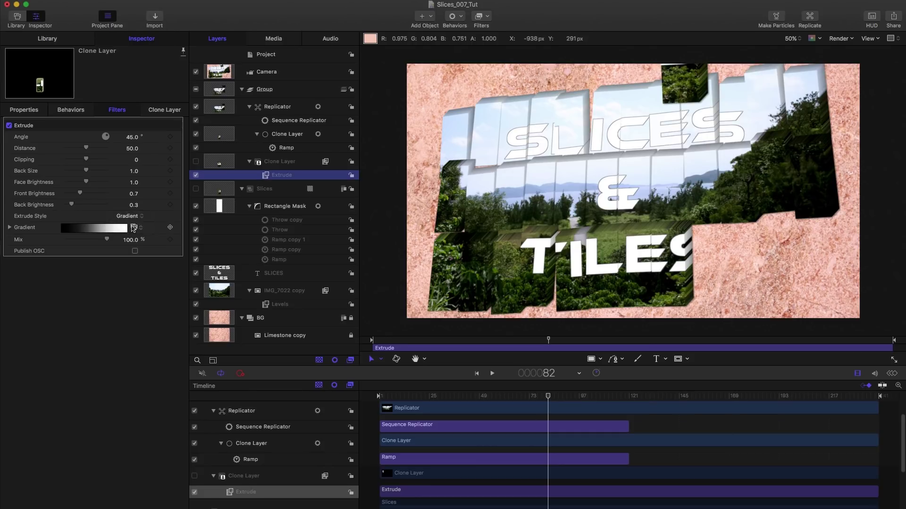
pyautogui.click(131, 148)
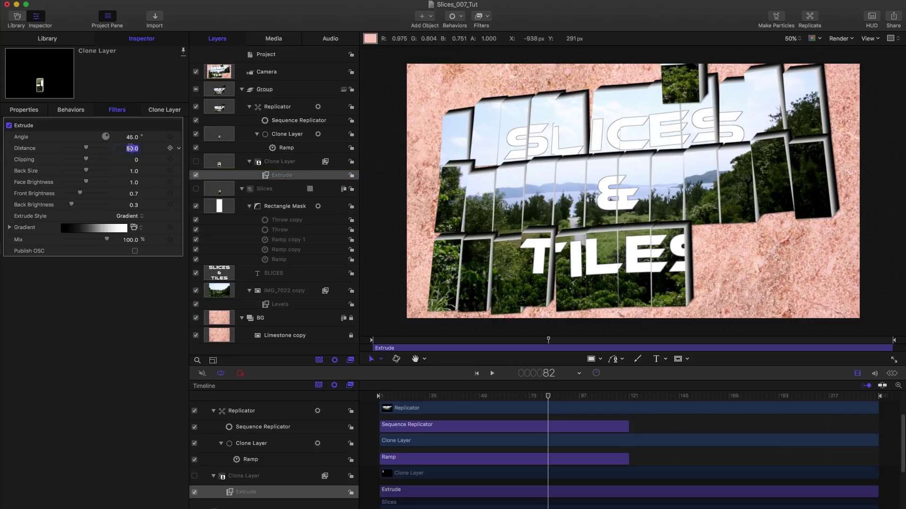
pyautogui.write('1')
pyautogui.press('Return')
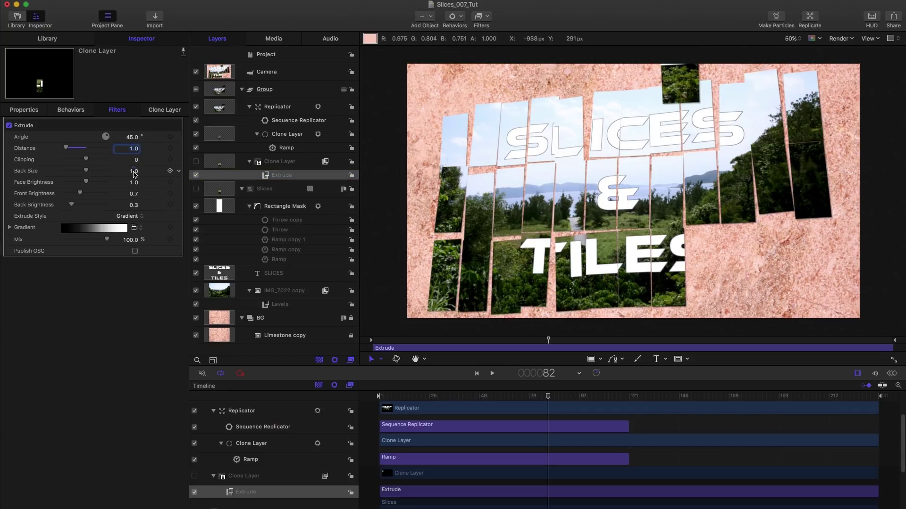
pyautogui.click(133, 172)
pyautogui.press('BackSpace')
pyautogui.press('Return')
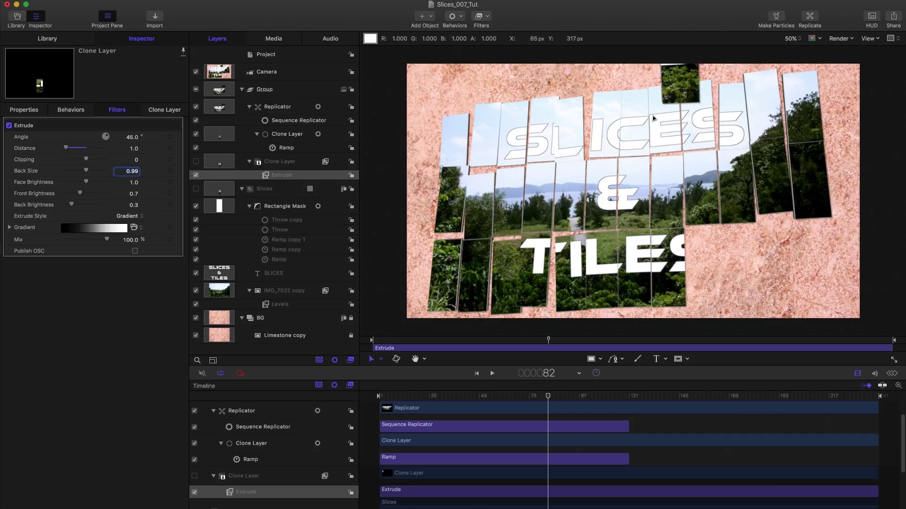
# Set the Rectangle Mask's Roundness to 4
pyautogui.click(221, 205)
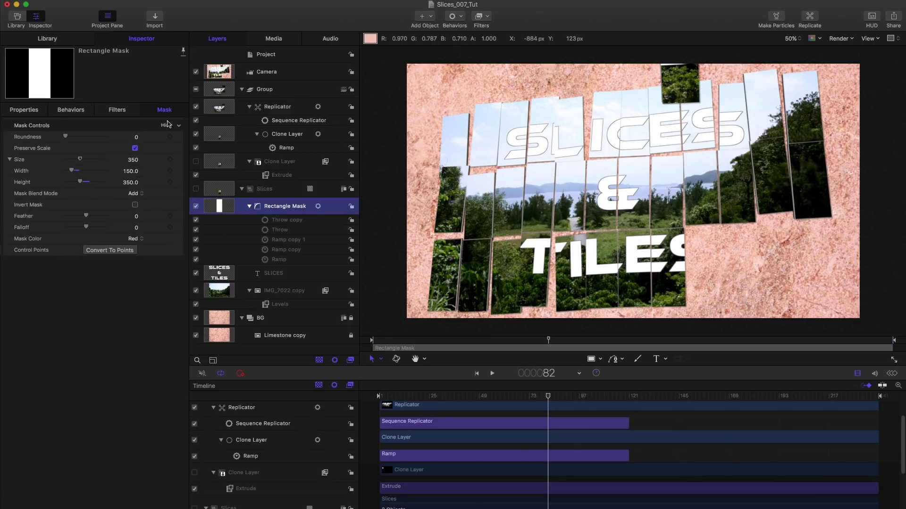
pyautogui.click(136, 139)
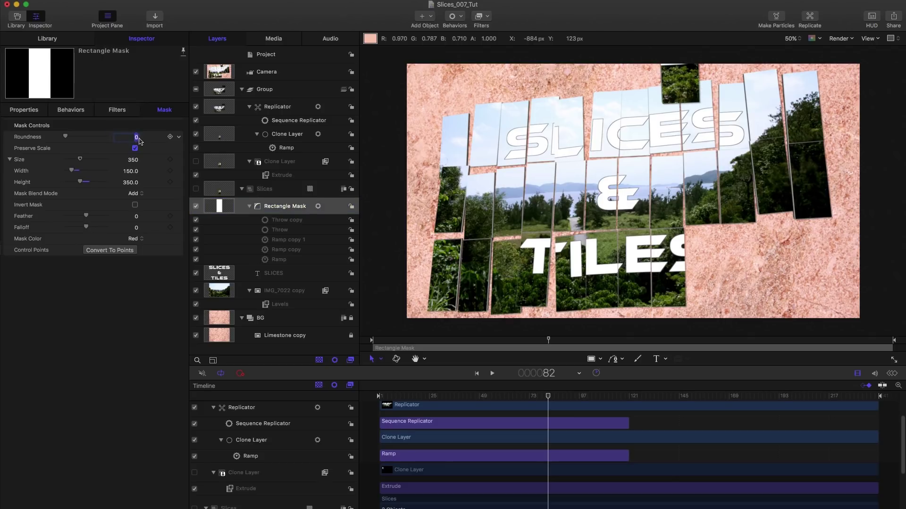
pyautogui.write('4')
# Move to frame 178 and solo the Slices group
pyautogui.click(714, 397)
pyautogui.click(748, 398)
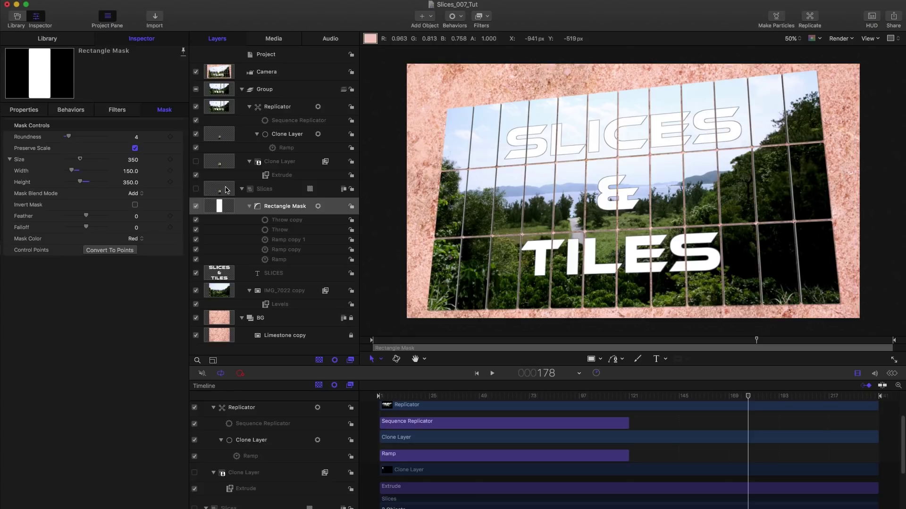
pyautogui.click(193, 189)
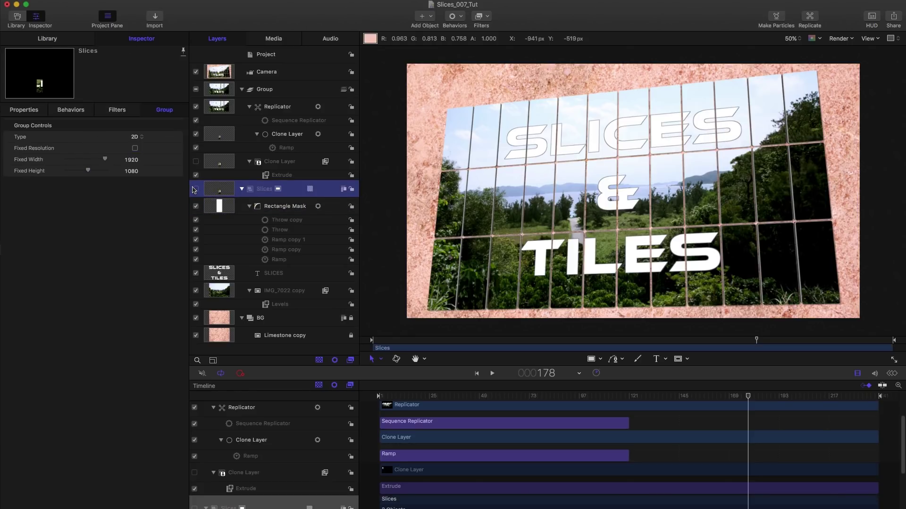
pyautogui.keyDown('alt'); pyautogui.click(195, 189); pyautogui.keyUp('alt')
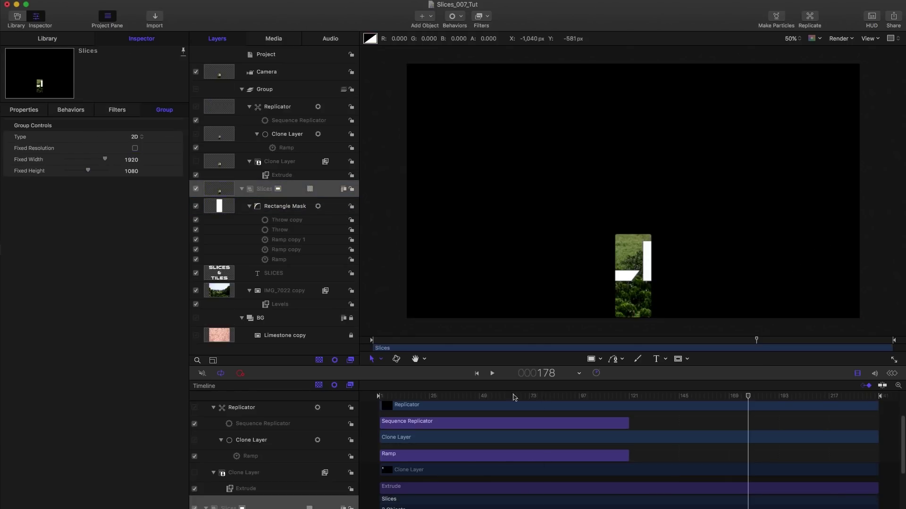
# Scrub the timeline to preview the soloed slice's movement
pyautogui.moveTo(449, 399); pyautogui.dragTo(379, 423)
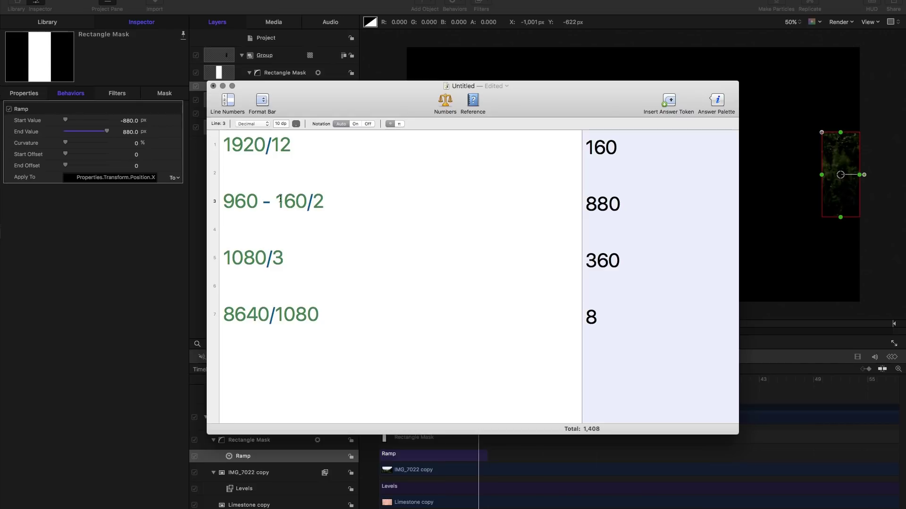